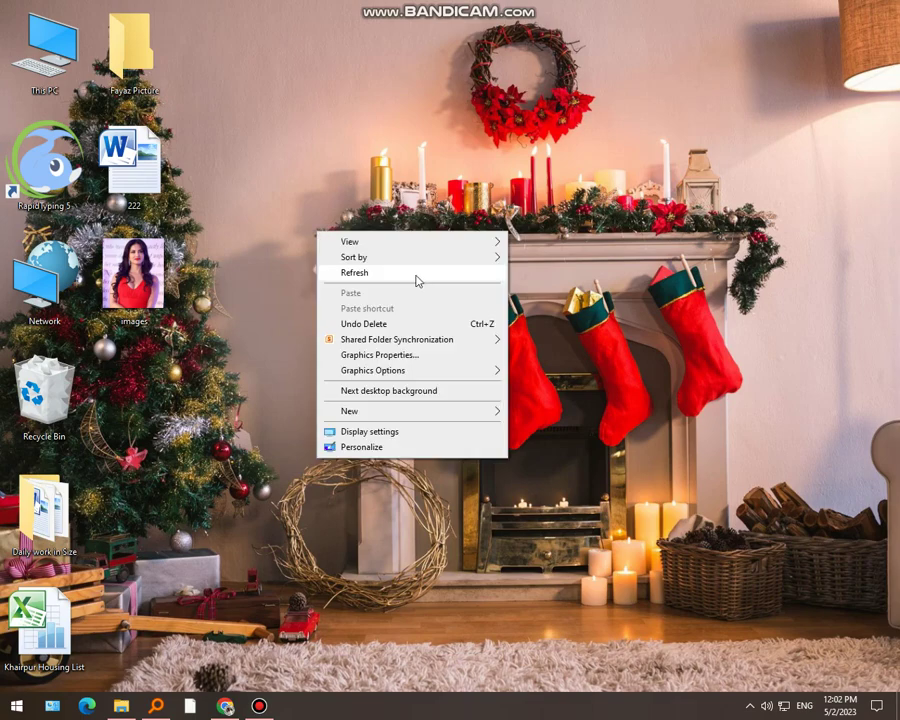
Refresh the desktop several times from its right-click menu, then bring Chrome to the front
{"action": "left_click", "coordinate": [416, 280]}
{"action": "right_click", "coordinate": [247, 253]}
{"action": "left_click", "coordinate": [364, 297]}
{"action": "right_click", "coordinate": [215, 262]}
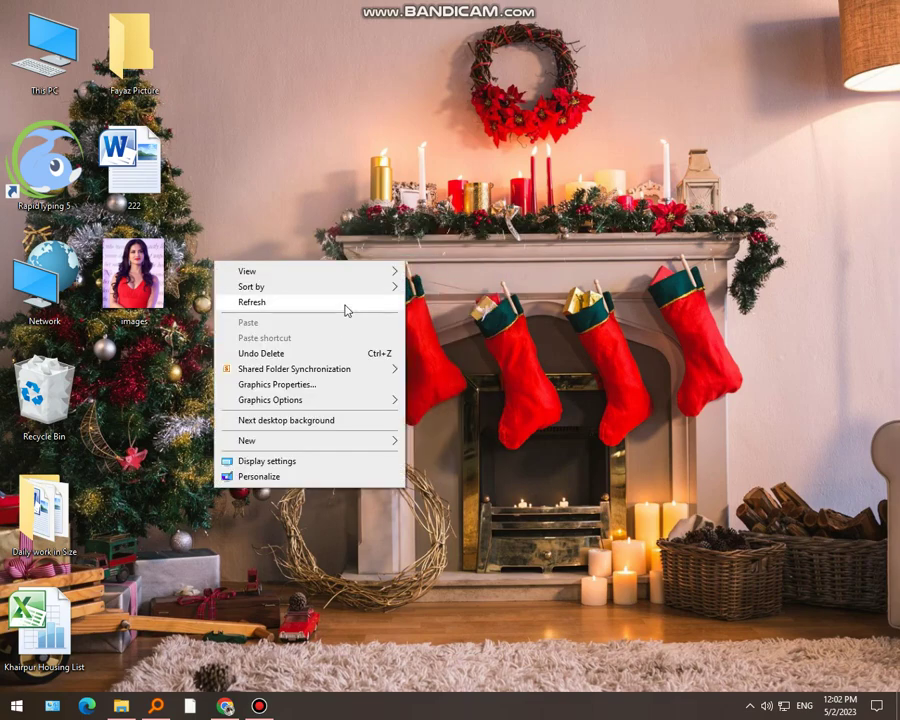
{"action": "left_click", "coordinate": [345, 303]}
{"action": "right_click", "coordinate": [238, 293]}
{"action": "left_click", "coordinate": [362, 335]}
{"action": "right_click", "coordinate": [261, 302]}
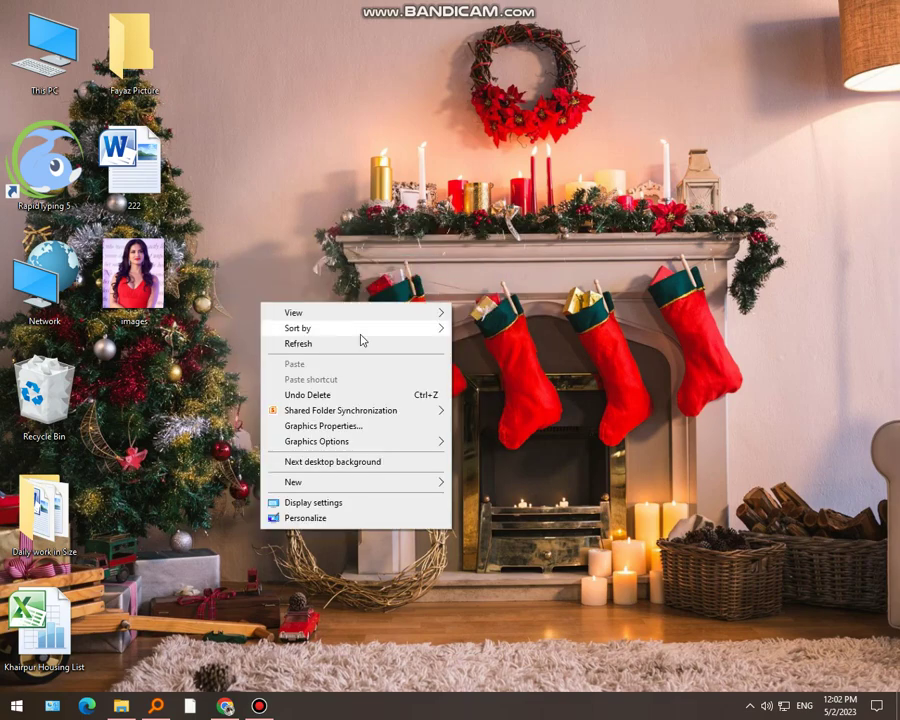
{"action": "left_click", "coordinate": [364, 342]}
{"action": "right_click", "coordinate": [233, 383]}
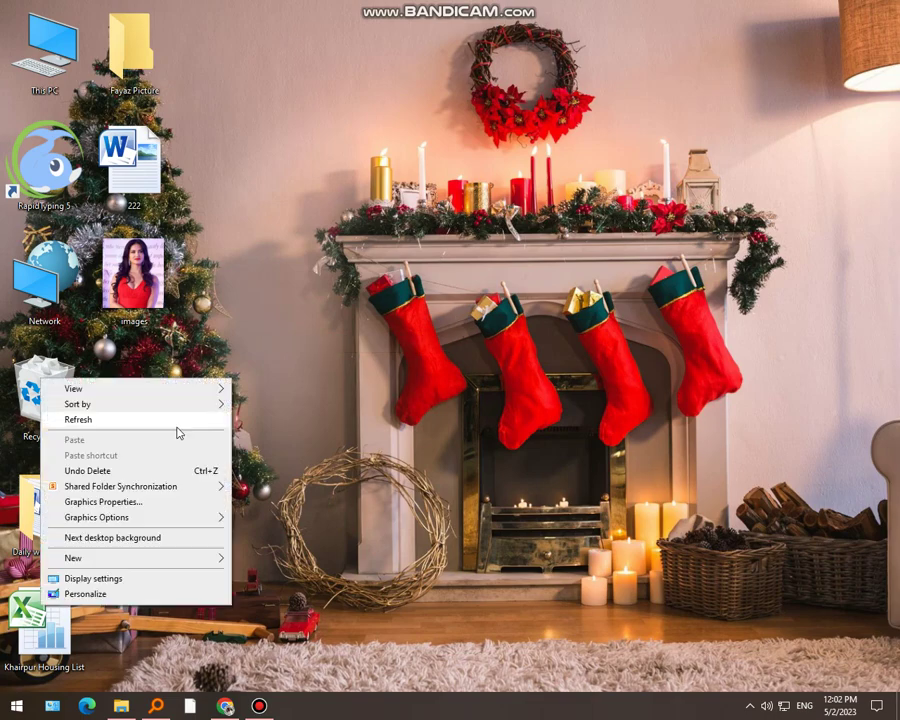
{"action": "left_click", "coordinate": [176, 418]}
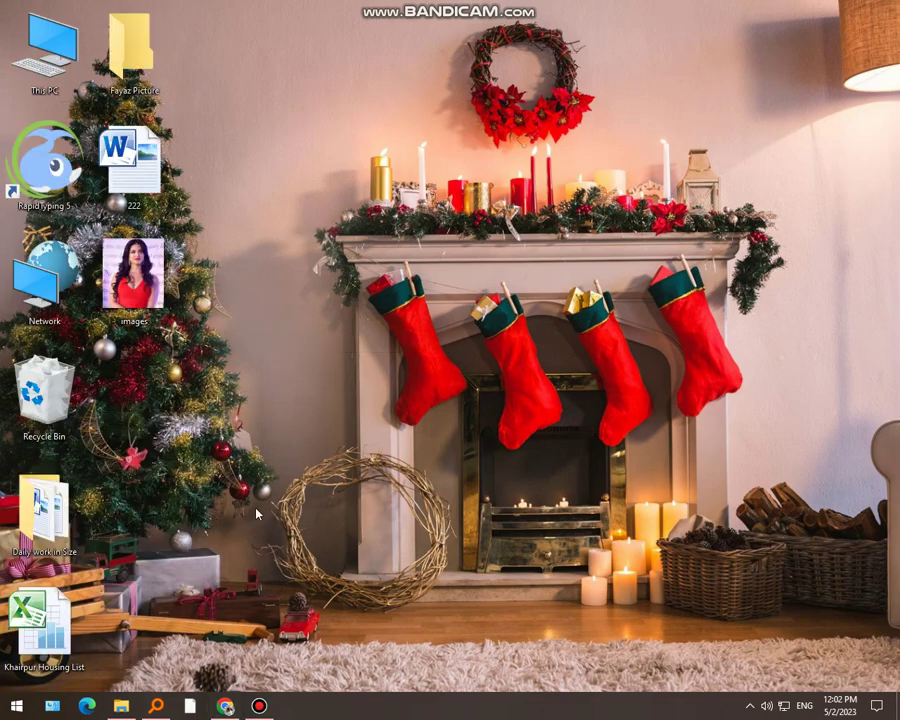
{"action": "left_click", "coordinate": [226, 706]}
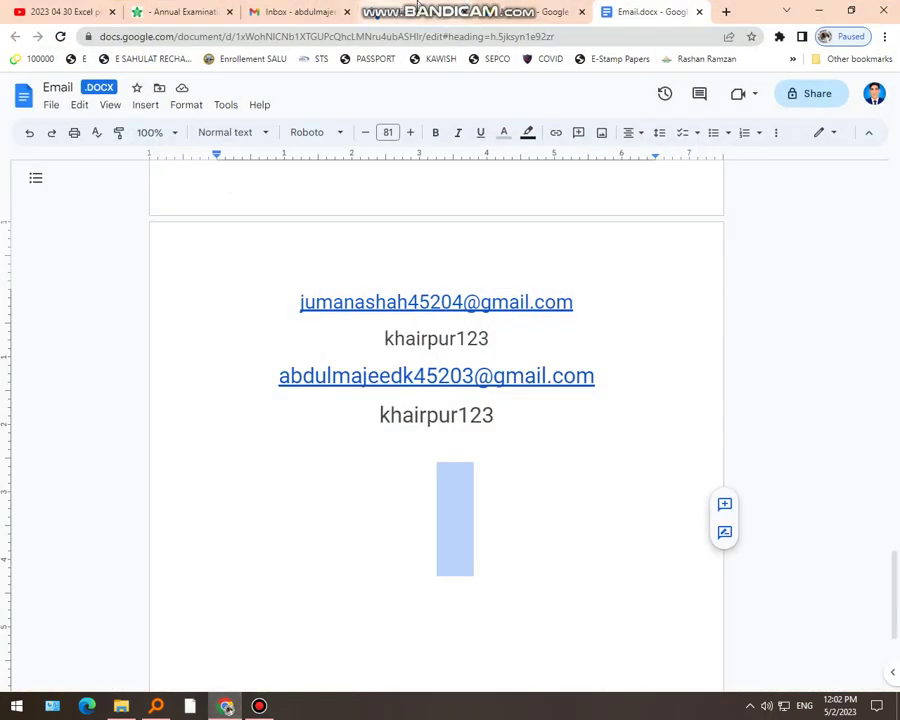
Log off the student account from the profile menu and go to Options > Sign up
{"action": "left_click", "coordinate": [253, 8]}
{"action": "left_click", "coordinate": [168, 11]}
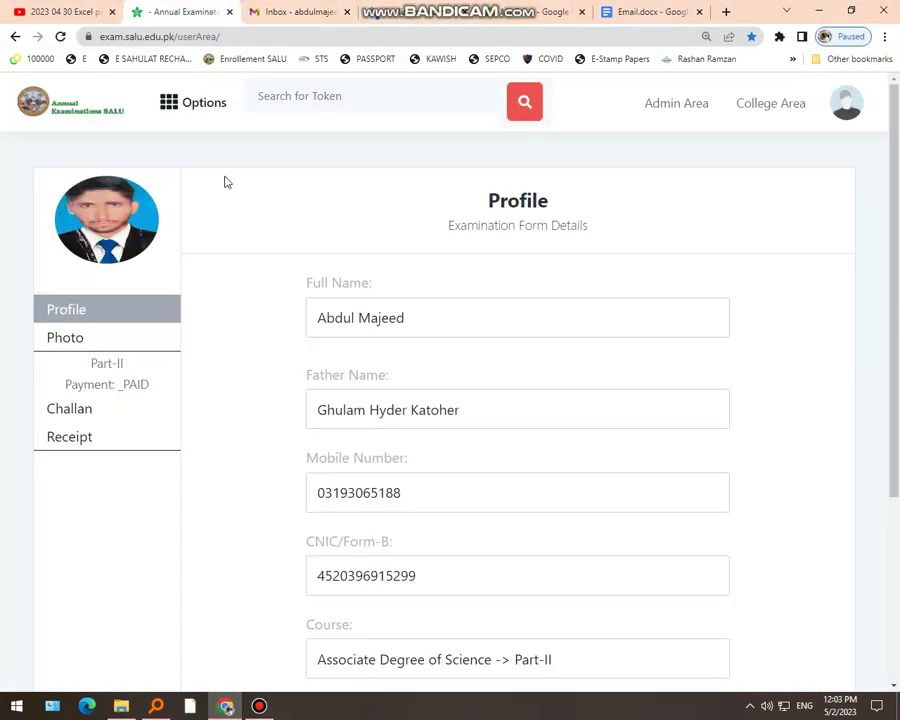
{"action": "left_click", "coordinate": [843, 110]}
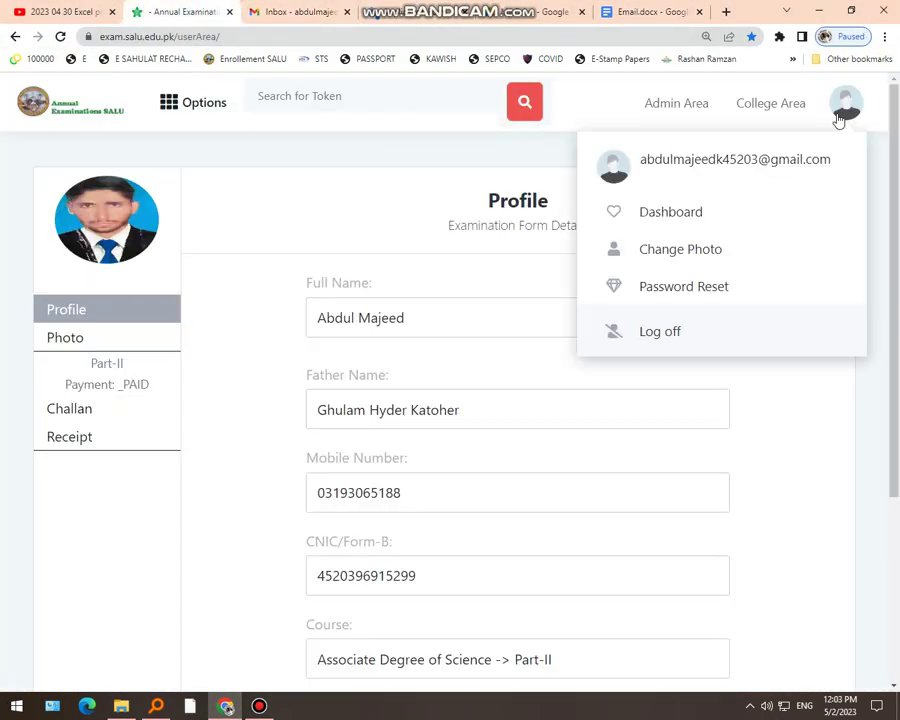
{"action": "left_click", "coordinate": [688, 345]}
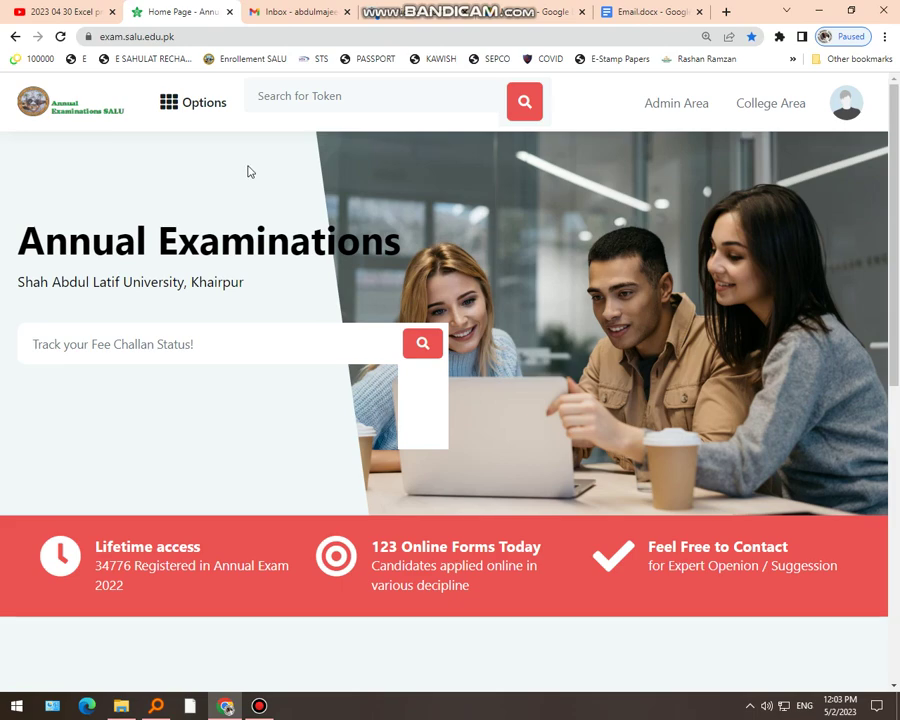
{"action": "left_click", "coordinate": [200, 115]}
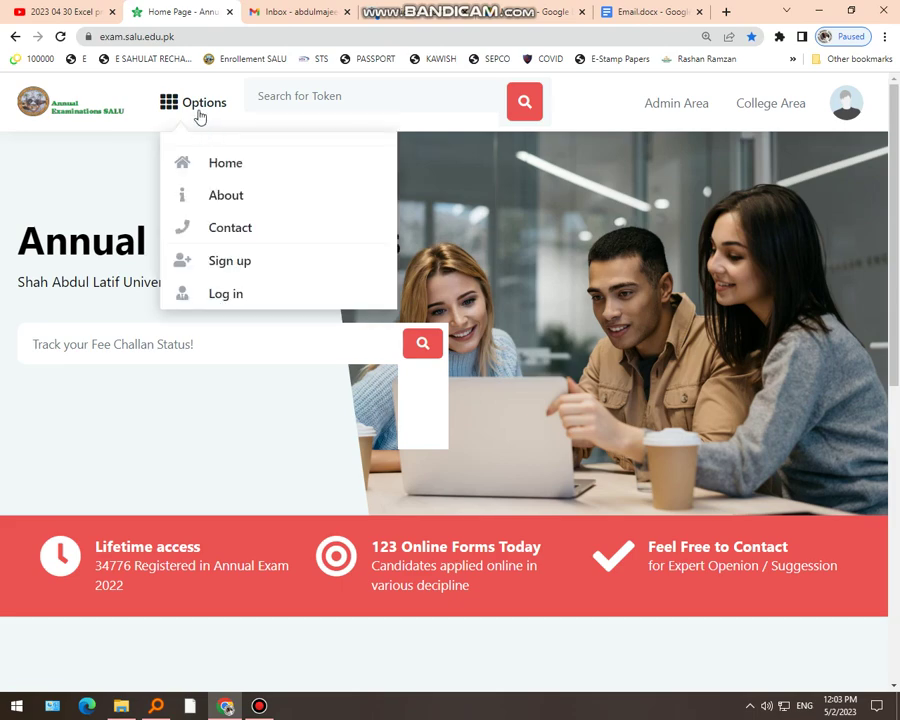
{"action": "left_click", "coordinate": [229, 265]}
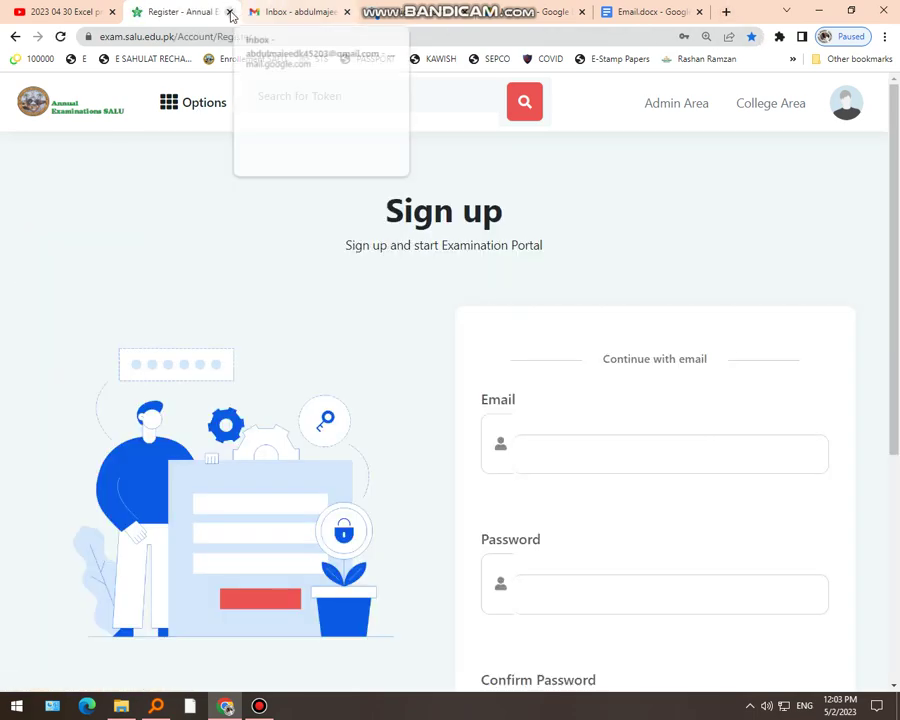
Close the Sign up tab and load exam.salu.edu.pk in a new tab
{"action": "left_click", "coordinate": [229, 12]}
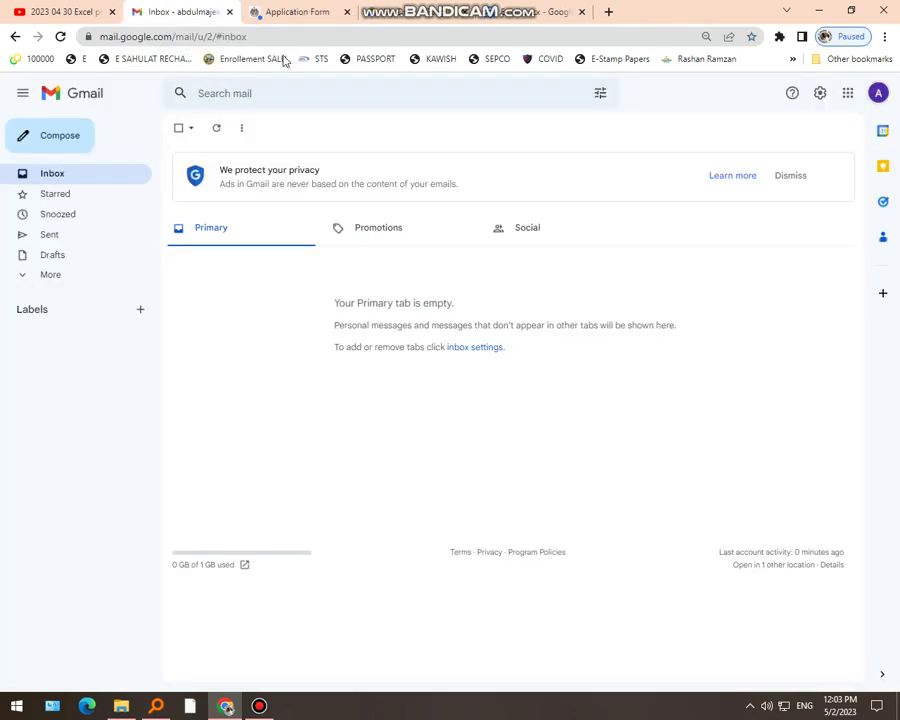
{"action": "left_click", "coordinate": [608, 12]}
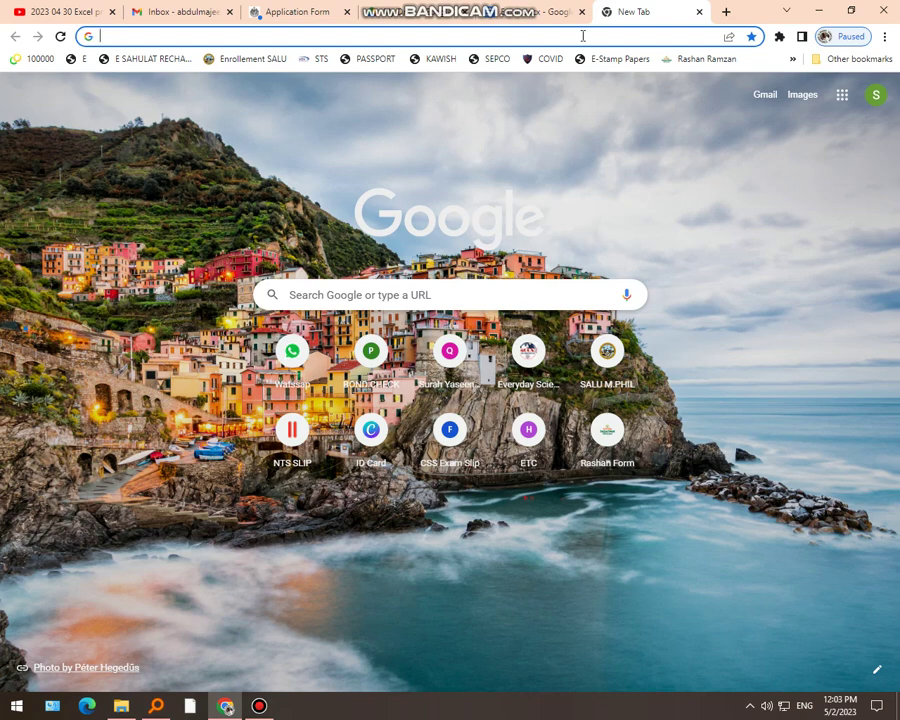
{"action": "left_click", "coordinate": [583, 36]}
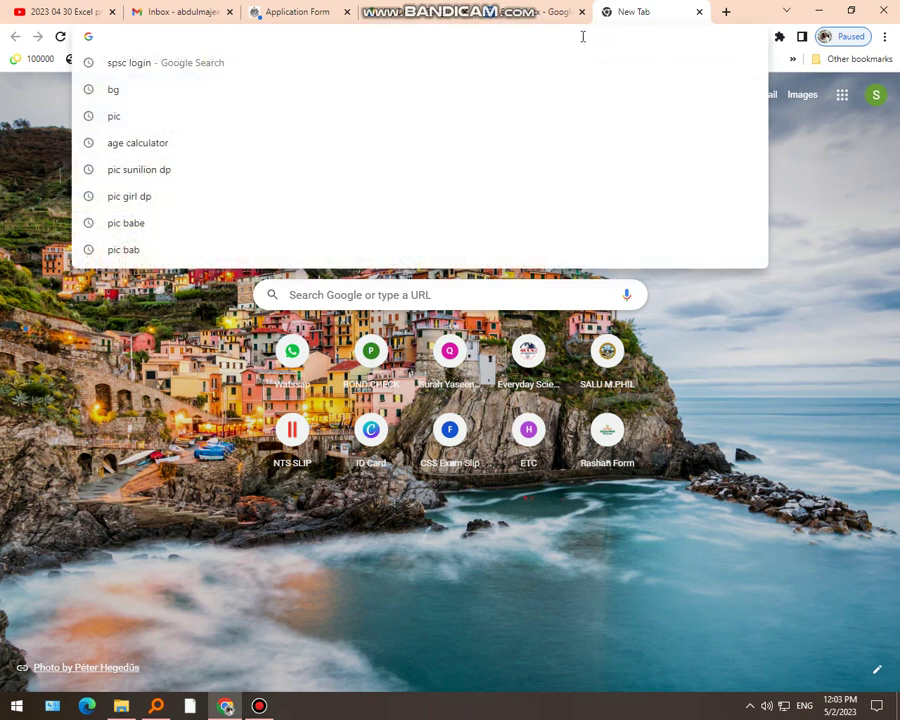
{"action": "type", "text": "Exam."}
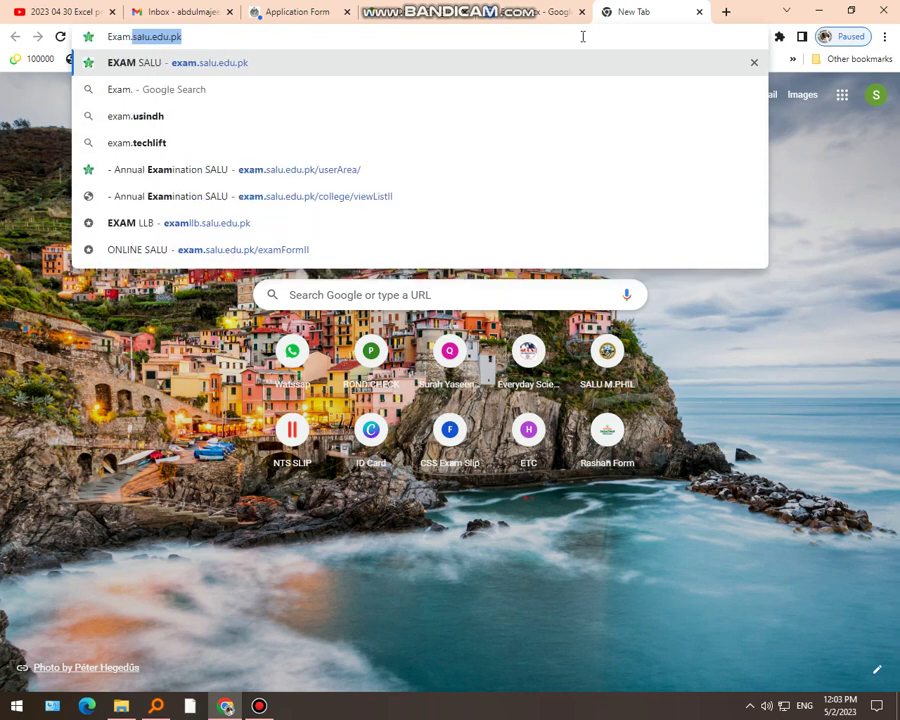
{"action": "type", "text": "sal"}
{"action": "key", "text": "BackSpace"}
{"action": "type", "text": "al"}
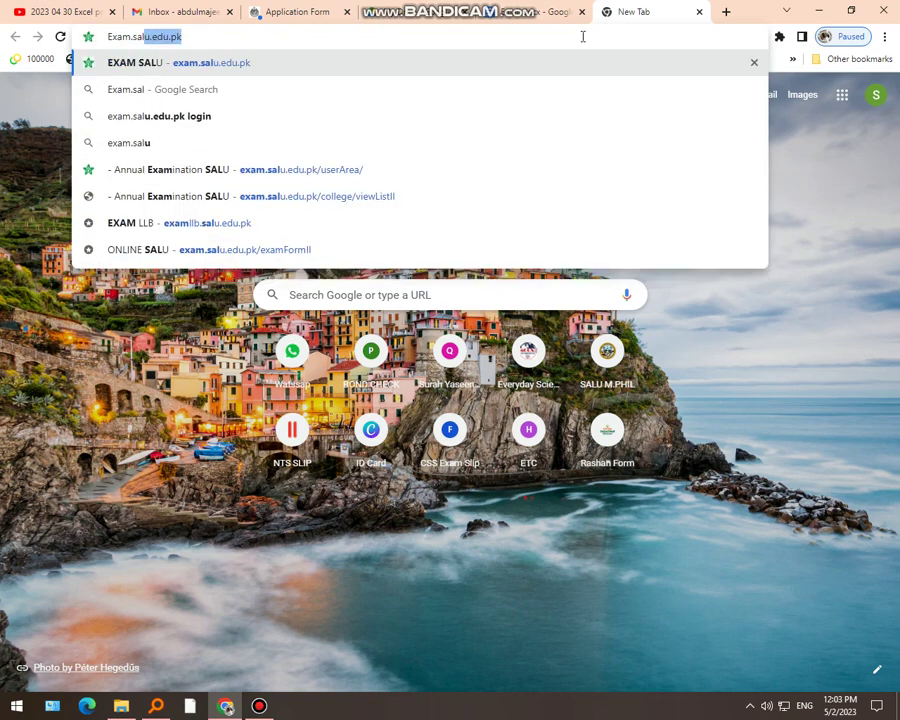
{"action": "type", "text": "u.edu.pk"}
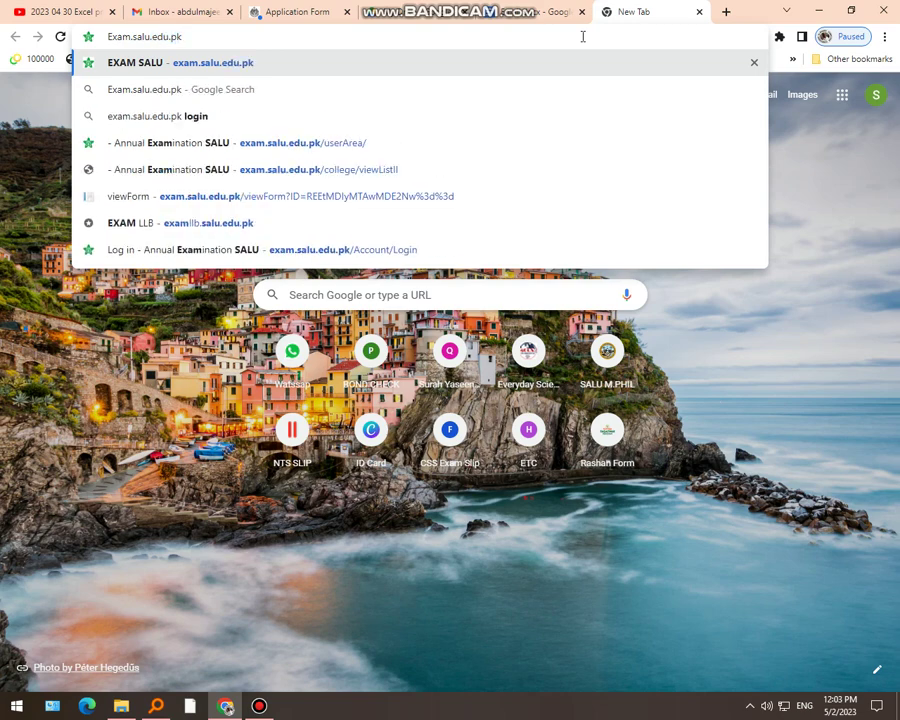
{"action": "key", "text": "Return"}
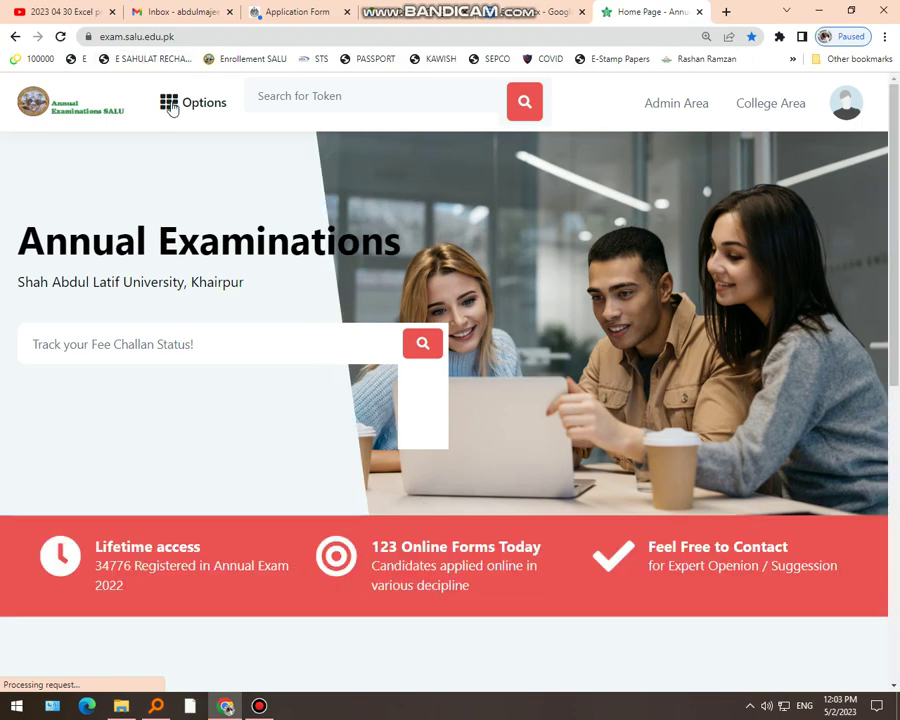
Open Options > Sign up and type the new student's e-mail username, fixing typos
{"action": "left_click", "coordinate": [171, 104]}
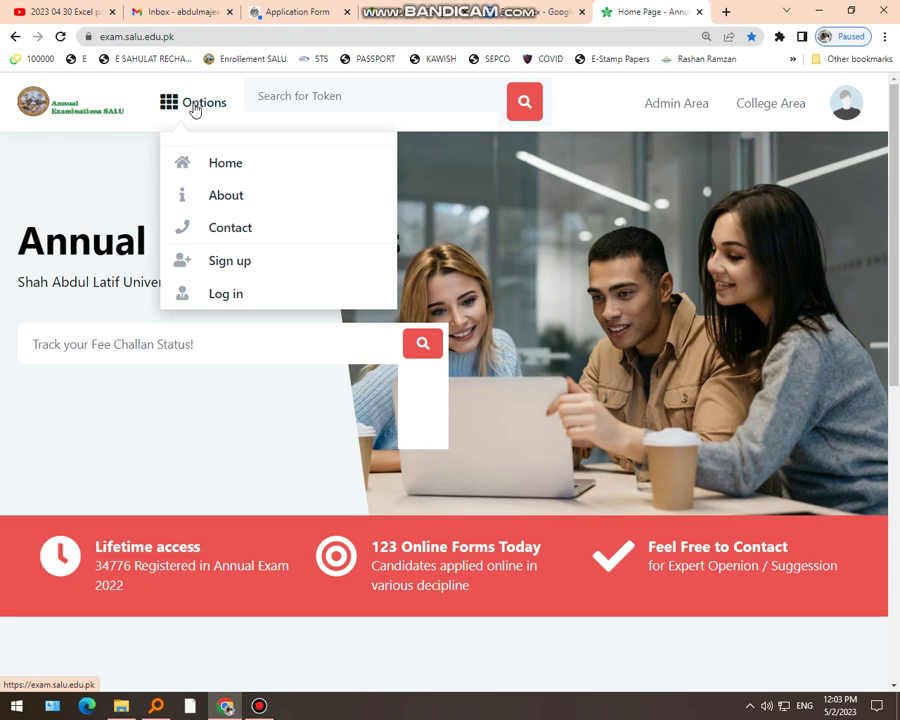
{"action": "left_click", "coordinate": [251, 270]}
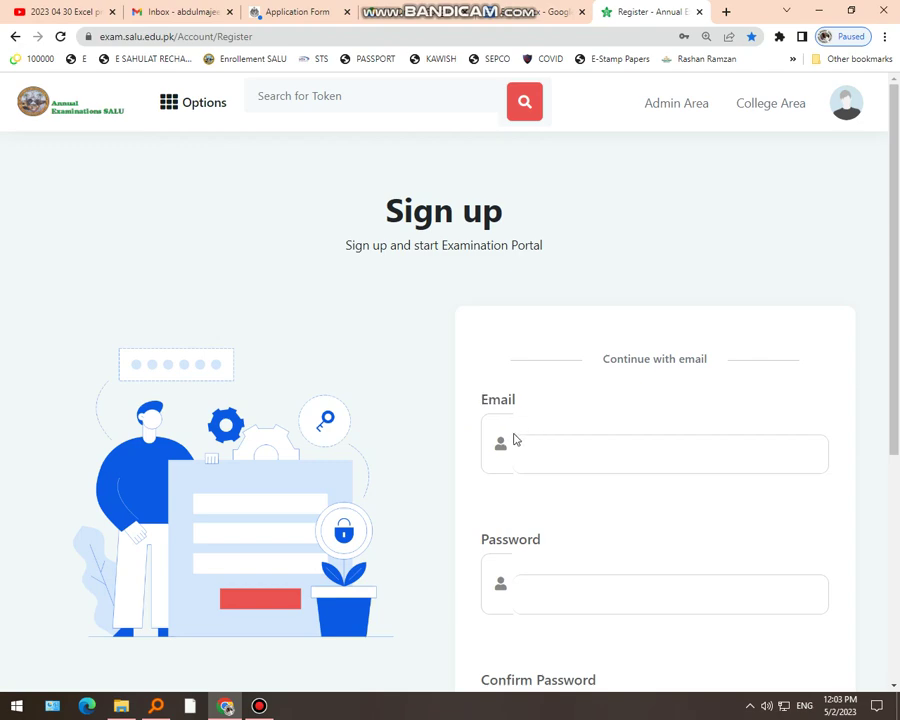
{"action": "left_click", "coordinate": [571, 459]}
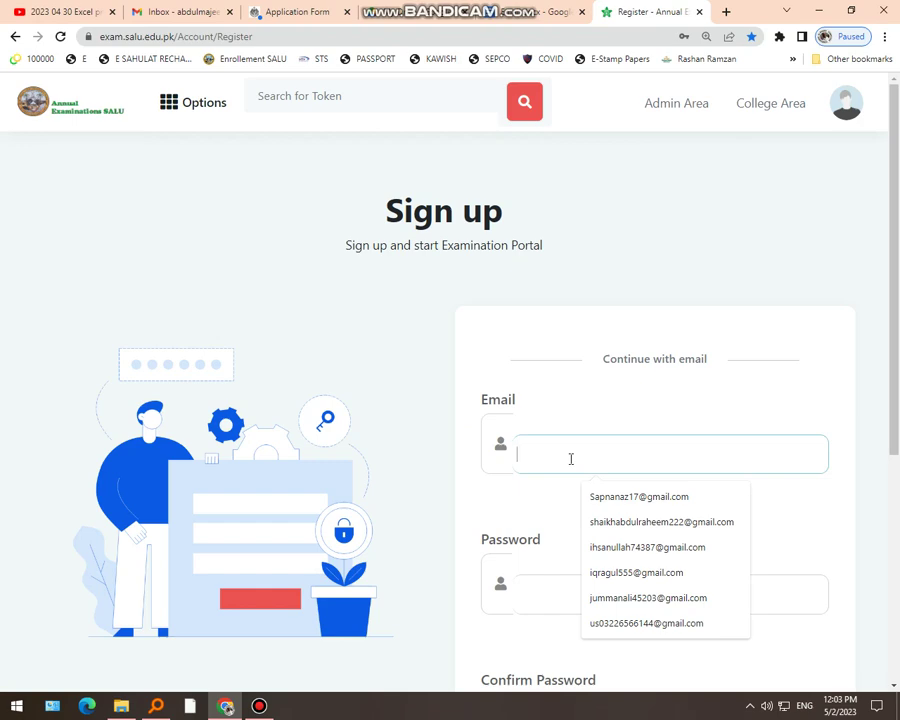
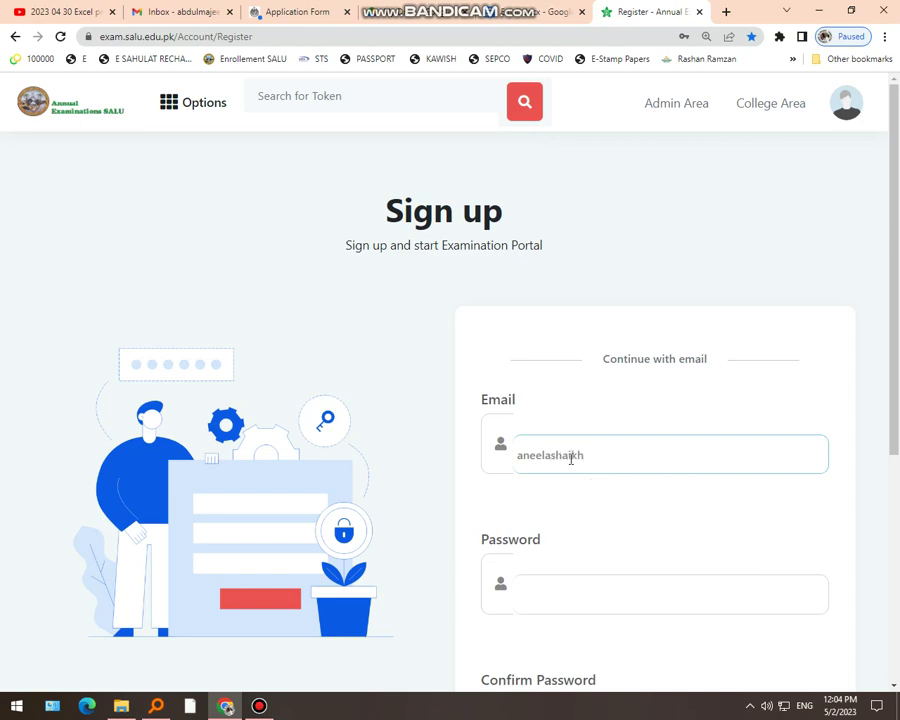
{"action": "left_click_drag", "start_coordinate": [609, 458], "coordinate": [490, 466]}
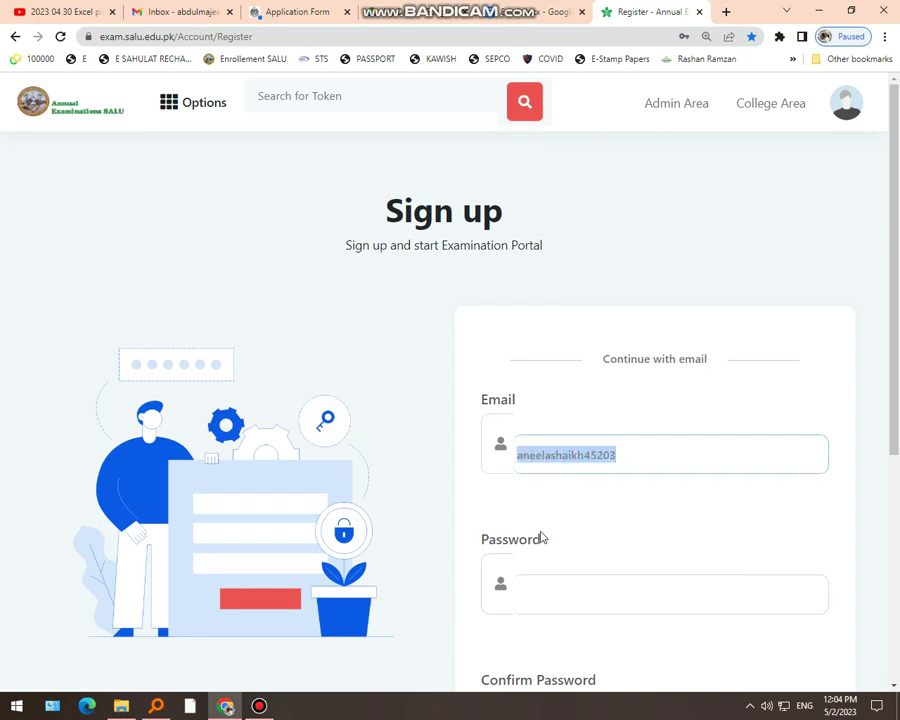
Enter the account password in Password and Confirm Password, then try Sign up
{"action": "left_click", "coordinate": [537, 588]}
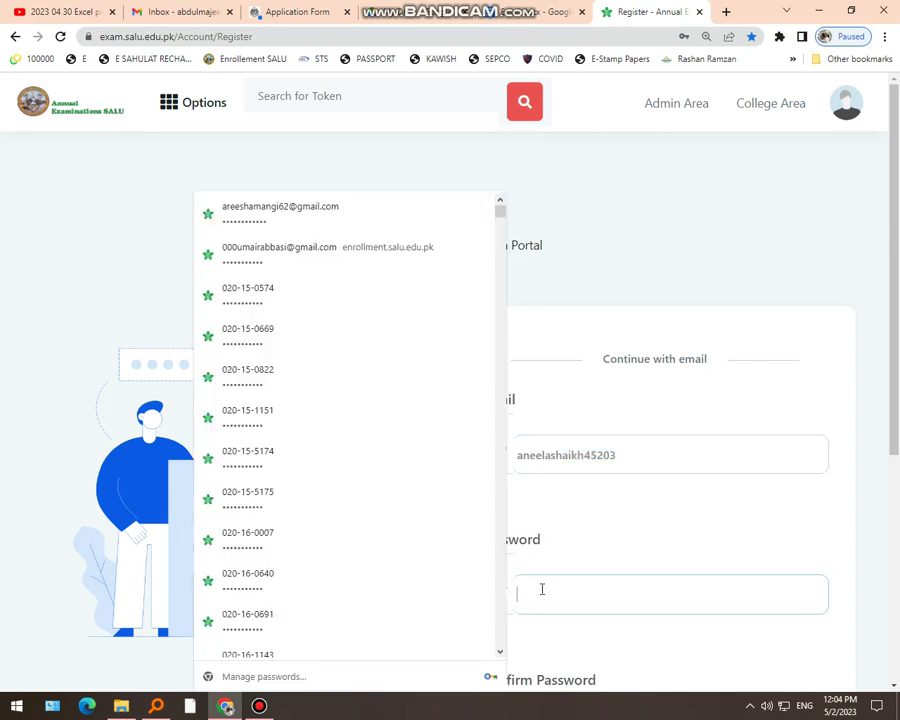
{"action": "type", "text": "1234"}
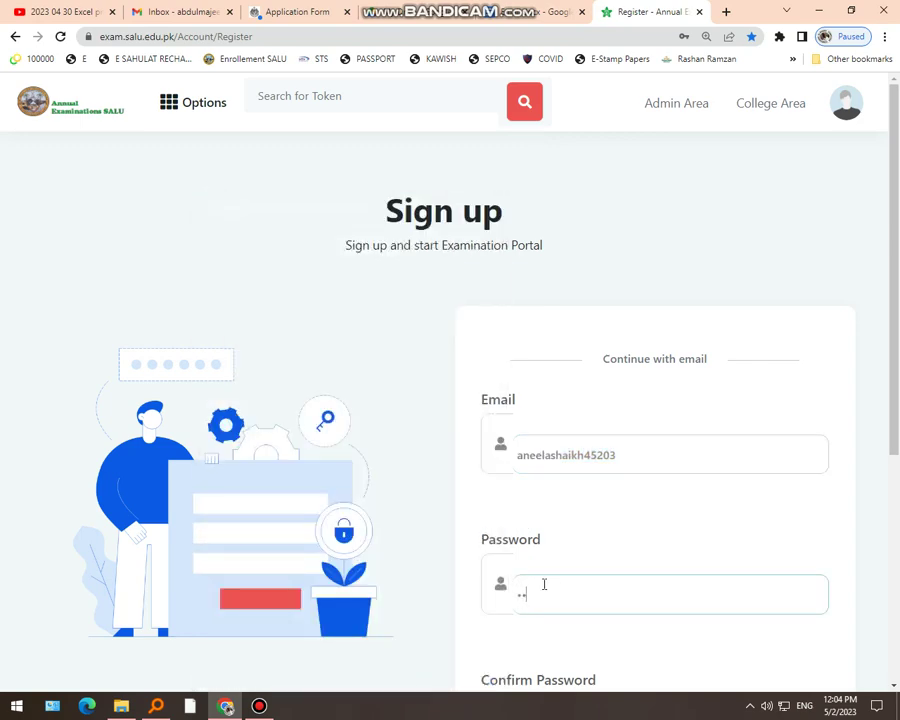
{"action": "type", "text": "56789012"}
{"action": "scroll", "coordinate": [566, 590], "scroll_direction": "down", "scroll_amount": 1}
{"action": "scroll", "coordinate": [566, 590], "scroll_direction": "down", "scroll_amount": 2}
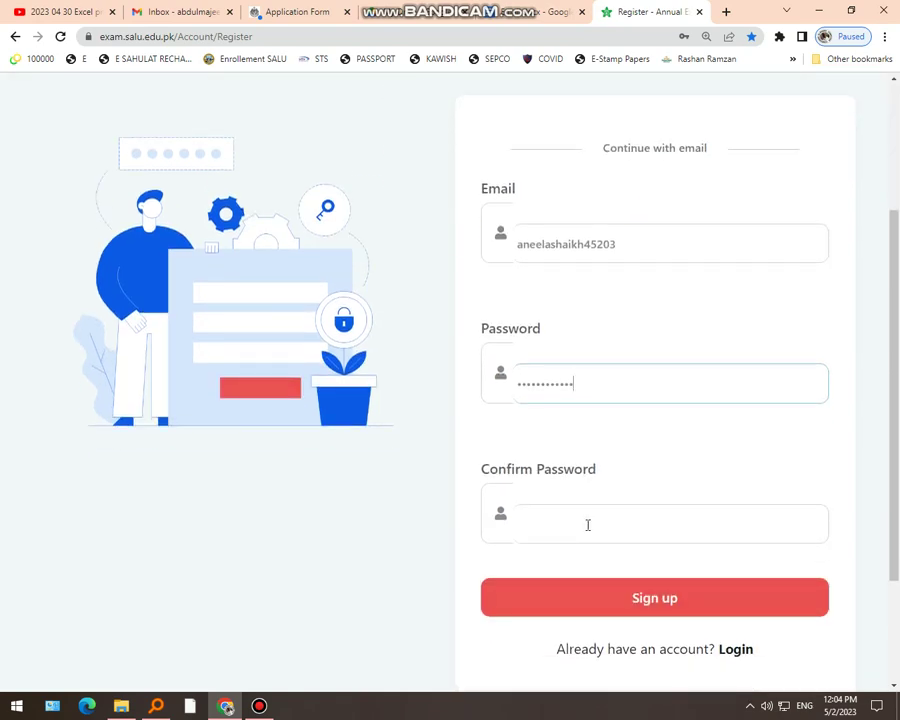
{"action": "left_click", "coordinate": [587, 525]}
{"action": "type", "text": "1234"}
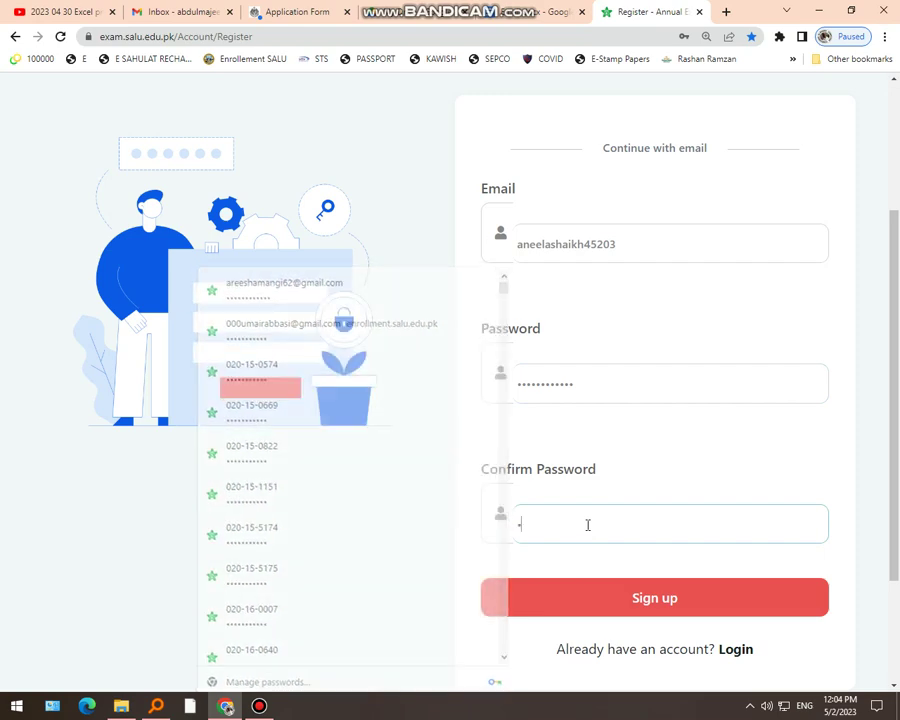
{"action": "type", "text": "5678"}
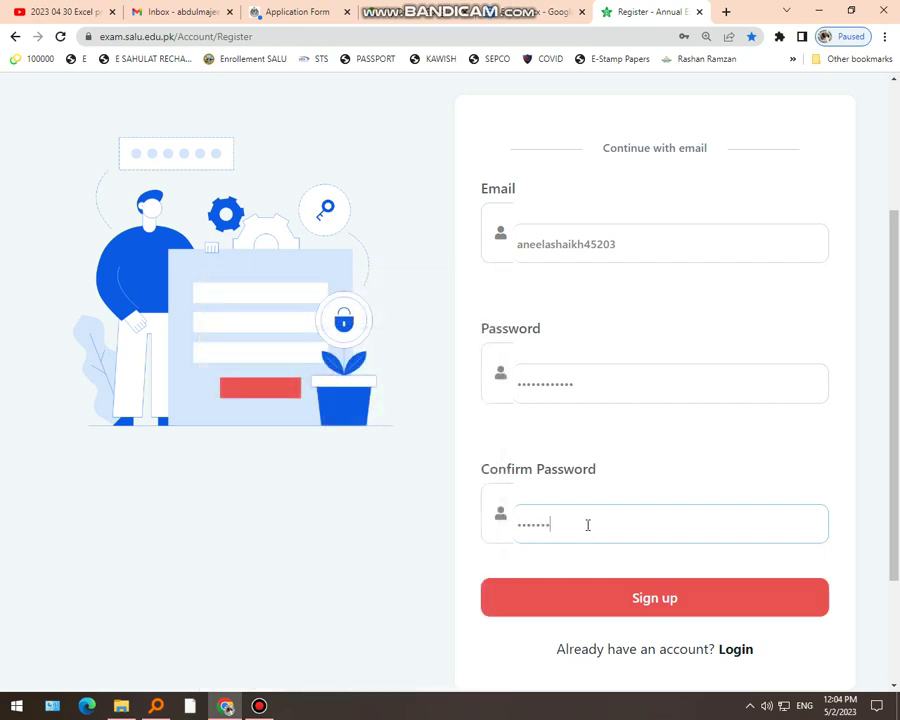
{"action": "type", "text": "9012"}
{"action": "left_click", "coordinate": [625, 597]}
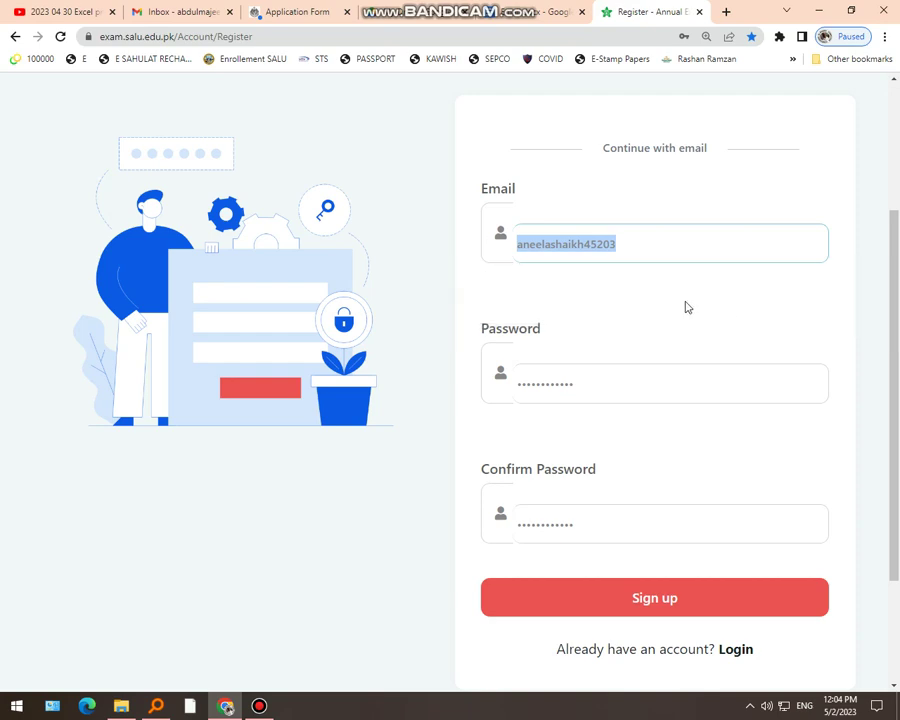
{"action": "left_click", "coordinate": [667, 607]}
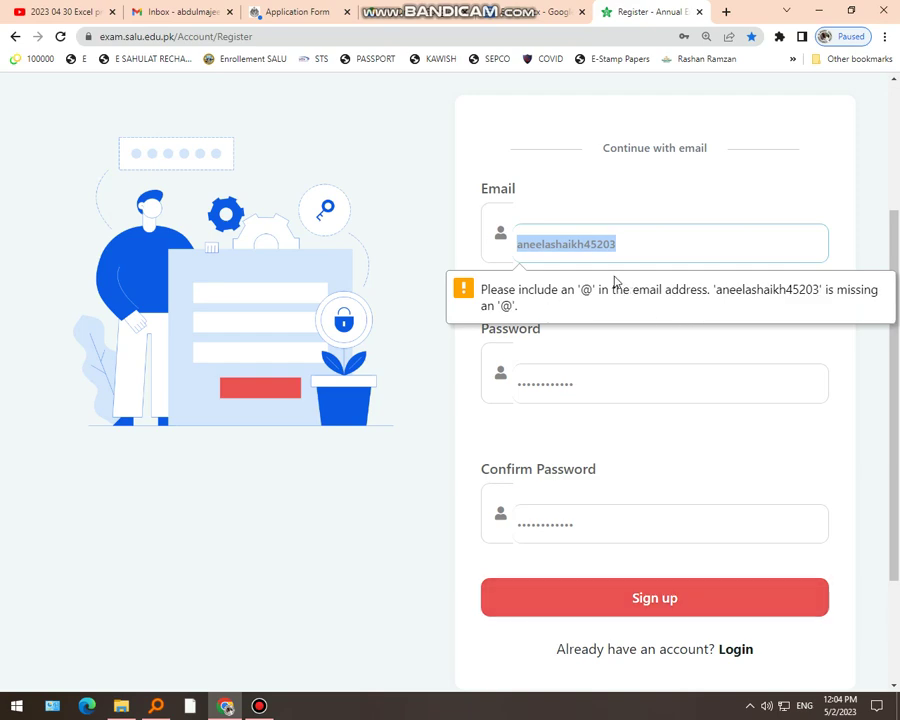
{"action": "left_click", "coordinate": [634, 251]}
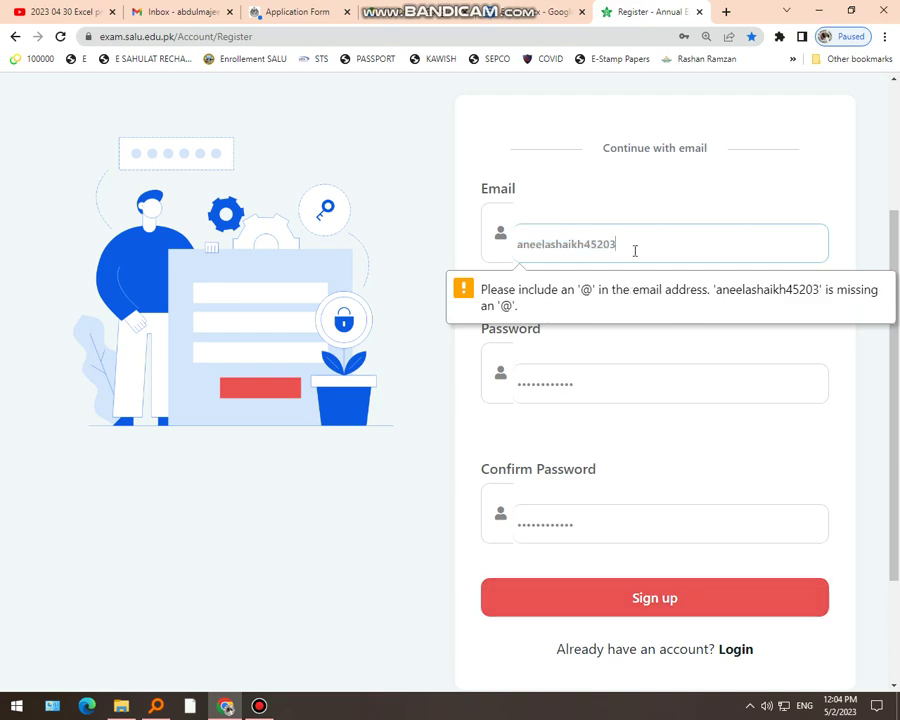
{"action": "key", "text": "Left"}
{"action": "key", "text": "Left"}
{"action": "key", "text": "Left"}
{"action": "key", "text": "Left"}
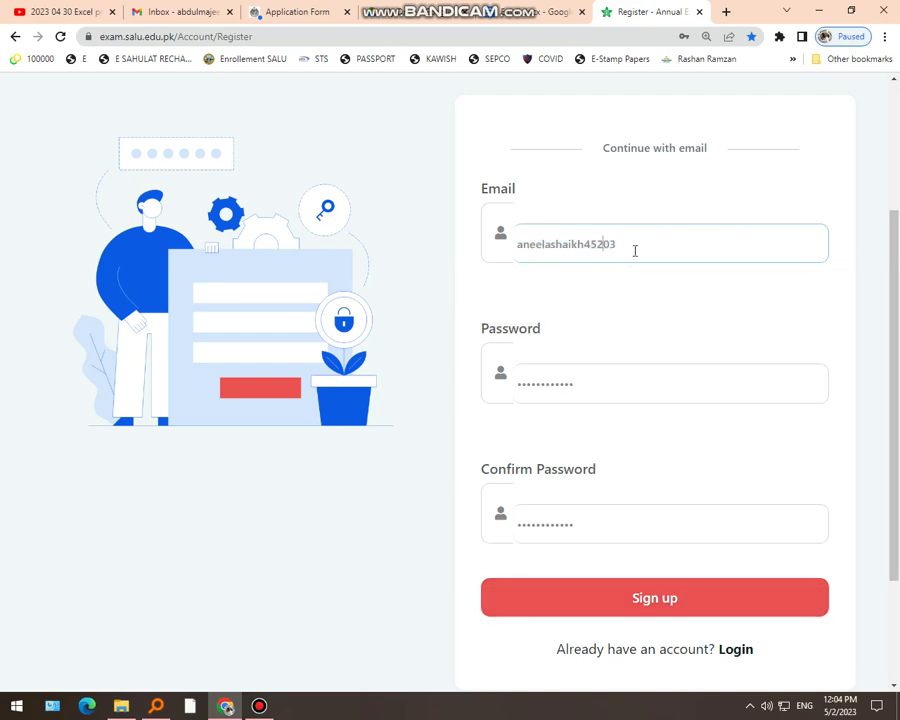
{"action": "key", "text": "Left"}
{"action": "type", "text": "@"}
{"action": "type", "text": "gmial.co"}
{"action": "type", "text": "m"}
{"action": "key", "text": "Left"}
{"action": "key", "text": "Left"}
{"action": "key", "text": "Left"}
{"action": "key", "text": "Left"}
{"action": "key", "text": "BackSpace"}
{"action": "type", "text": "a"}
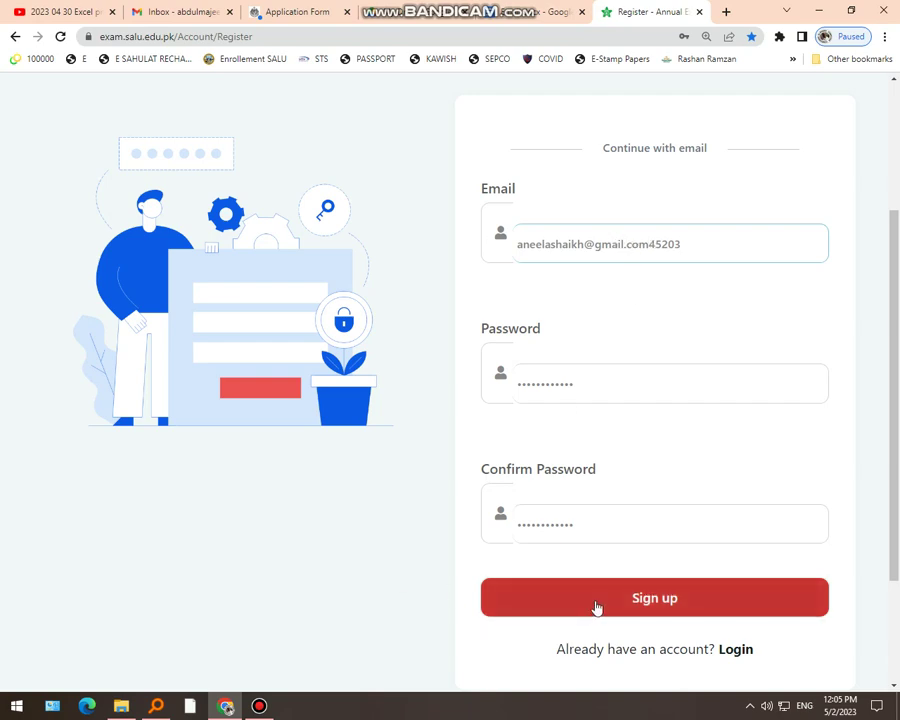
{"action": "left_click_drag", "start_coordinate": [709, 243], "coordinate": [514, 257]}
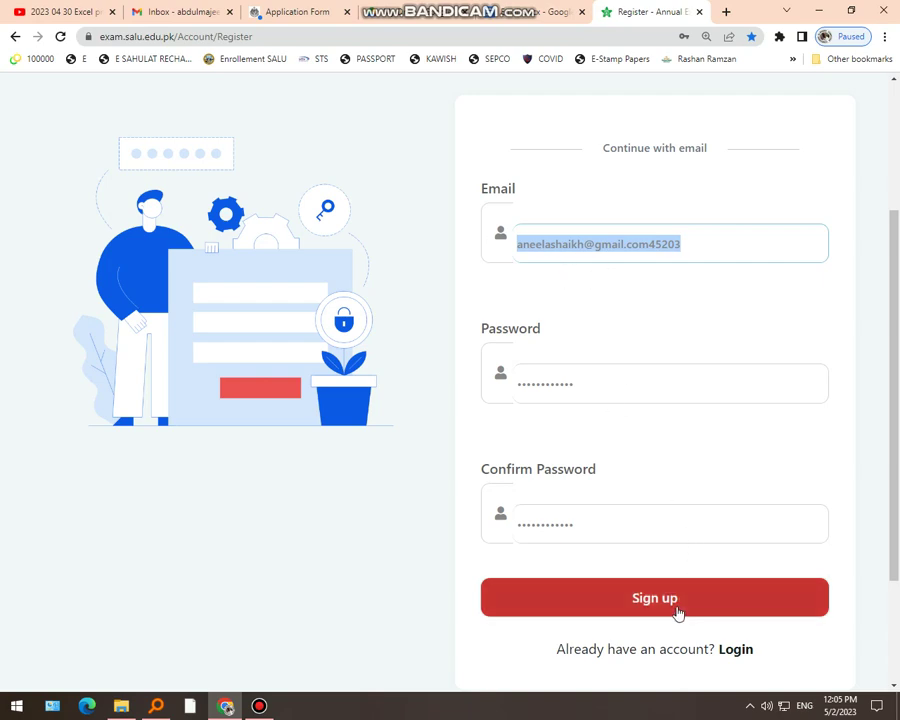
{"action": "left_click", "coordinate": [703, 247]}
{"action": "key", "text": "BackSpace"}
{"action": "key", "text": "BackSpace"}
{"action": "key", "text": "BackSpace"}
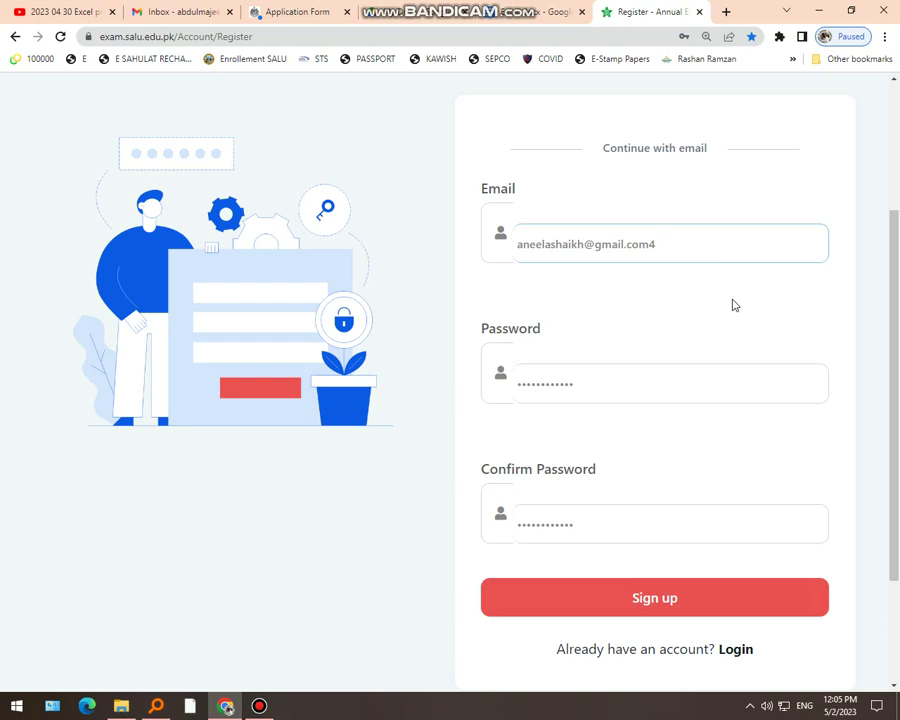
{"action": "key", "text": "Left"}
{"action": "key", "text": "Left"}
{"action": "key", "text": "Left"}
{"action": "key", "text": "Left"}
{"action": "key", "text": "Left"}
{"action": "key", "text": "Left"}
{"action": "key", "text": "Left"}
{"action": "key", "text": "Left"}
{"action": "key", "text": "Left"}
{"action": "key", "text": "Left"}
{"action": "type", "text": "45203"}
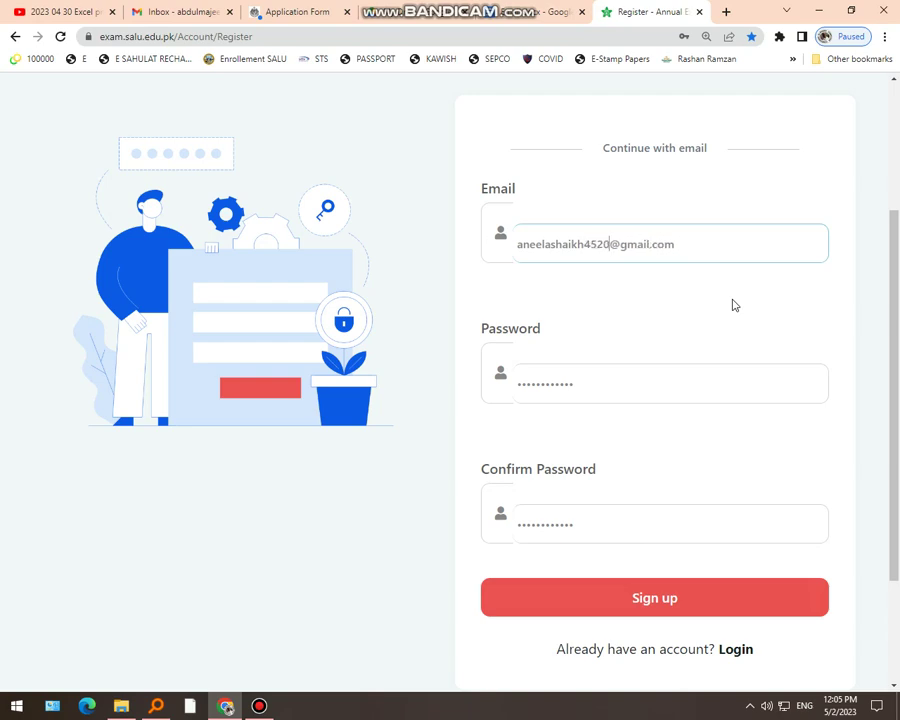
{"action": "left_click_drag", "start_coordinate": [675, 245], "coordinate": [478, 261]}
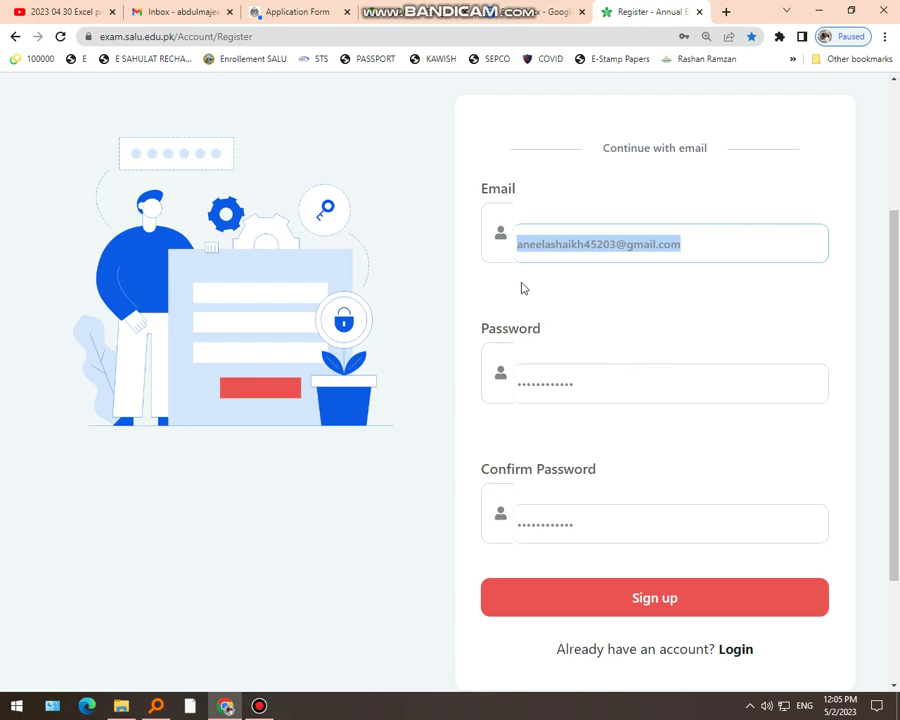
{"action": "left_click", "coordinate": [636, 599]}
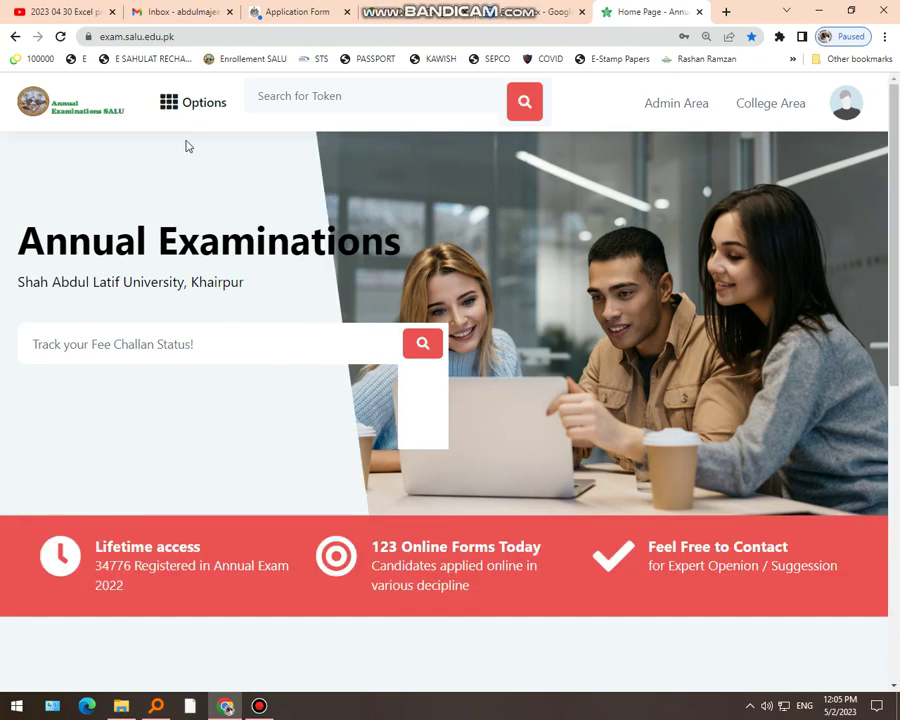
Open Options > Exam Form > Part-II Fresh and select the Part-I Seat Number field
{"action": "left_click", "coordinate": [191, 113]}
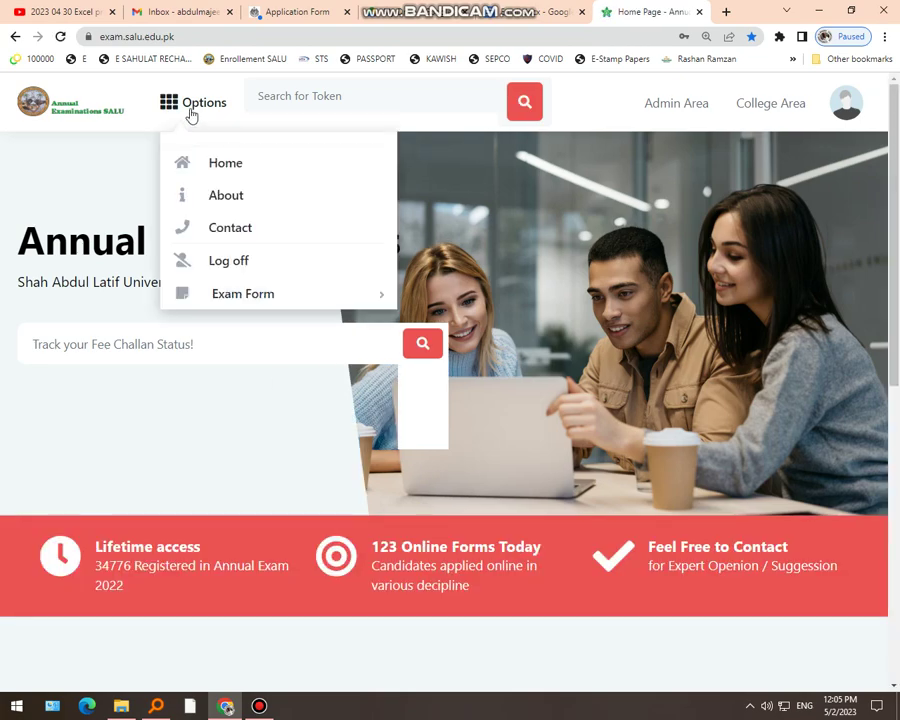
{"action": "mouse_move", "coordinate": [235, 296]}
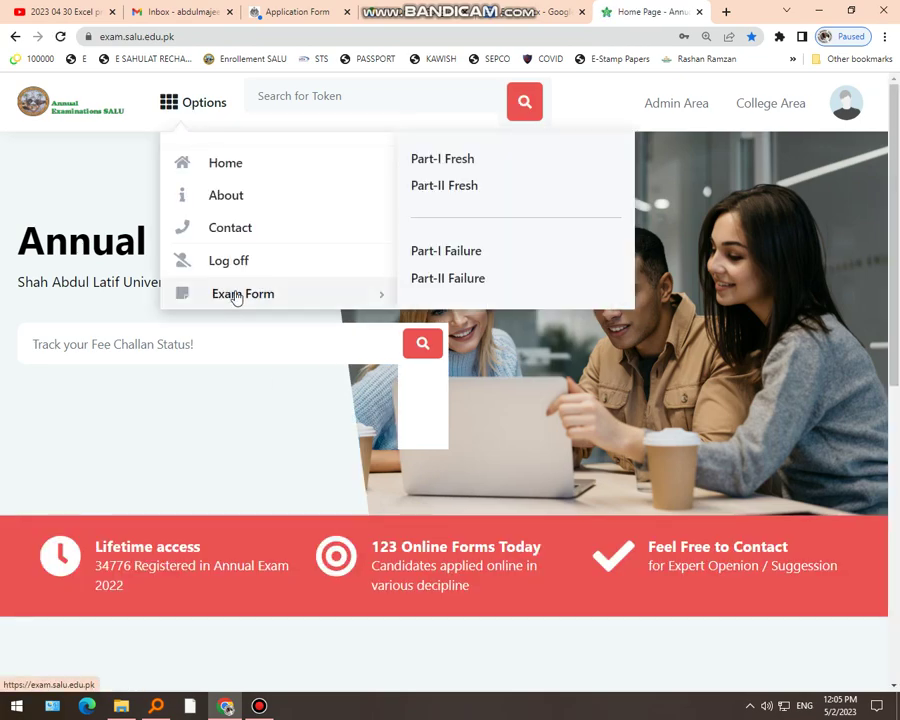
{"action": "left_click", "coordinate": [445, 188]}
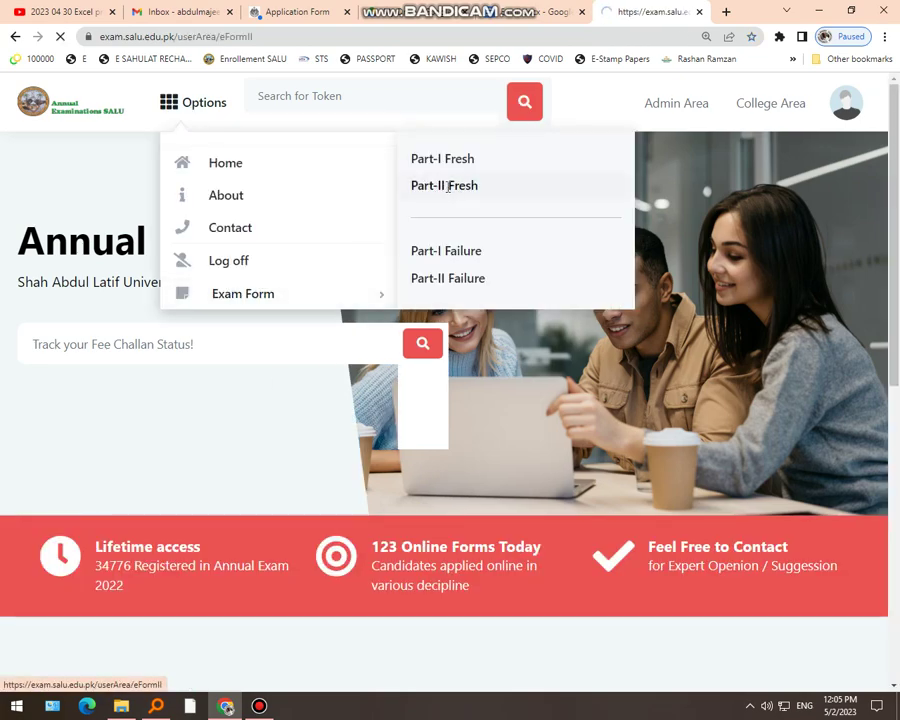
{"action": "left_click", "coordinate": [222, 298]}
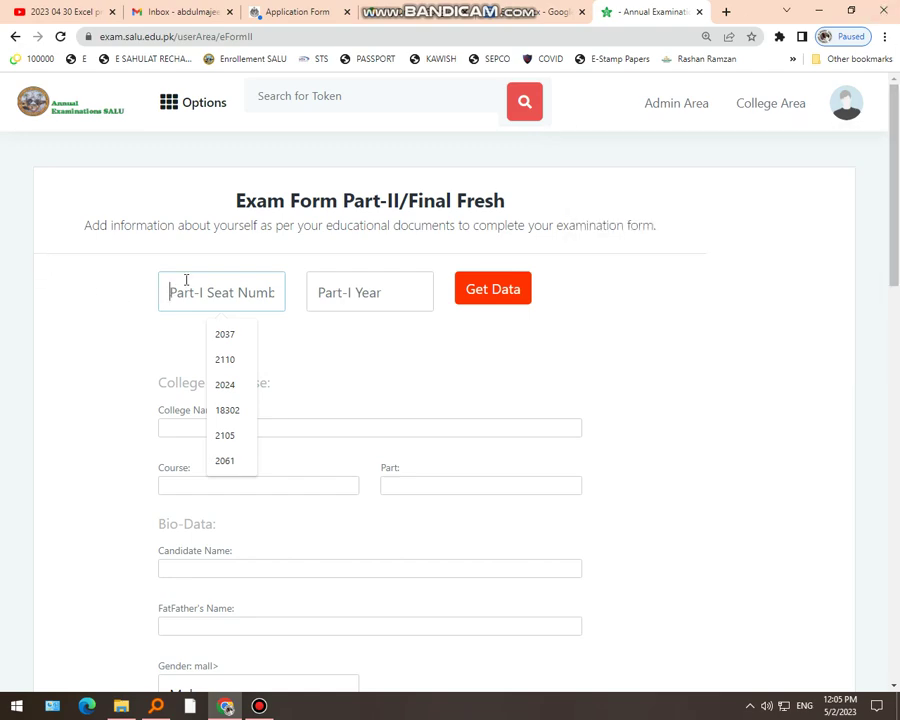
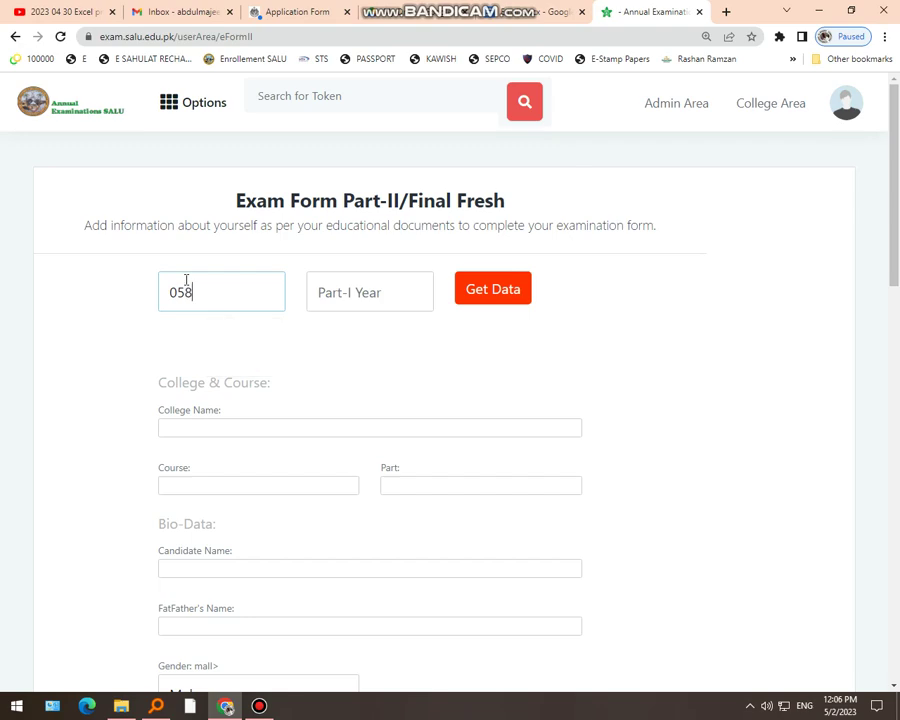
Enter the Part-I seat number, choose Part-I year 2021, and click Get Data
{"action": "left_click", "coordinate": [321, 297]}
{"action": "left_click", "coordinate": [368, 335]}
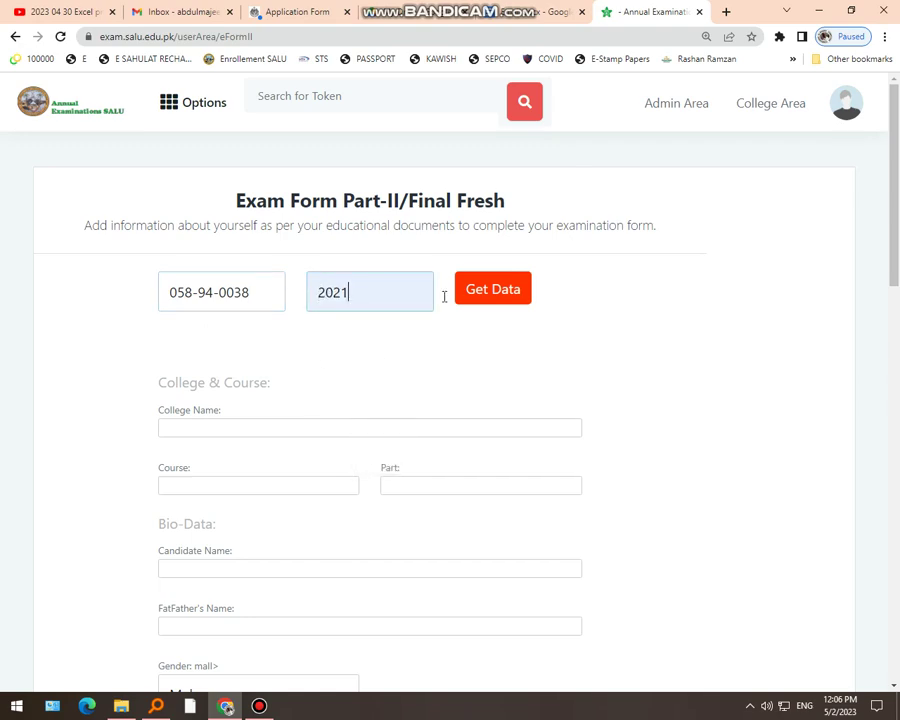
{"action": "left_click", "coordinate": [514, 297]}
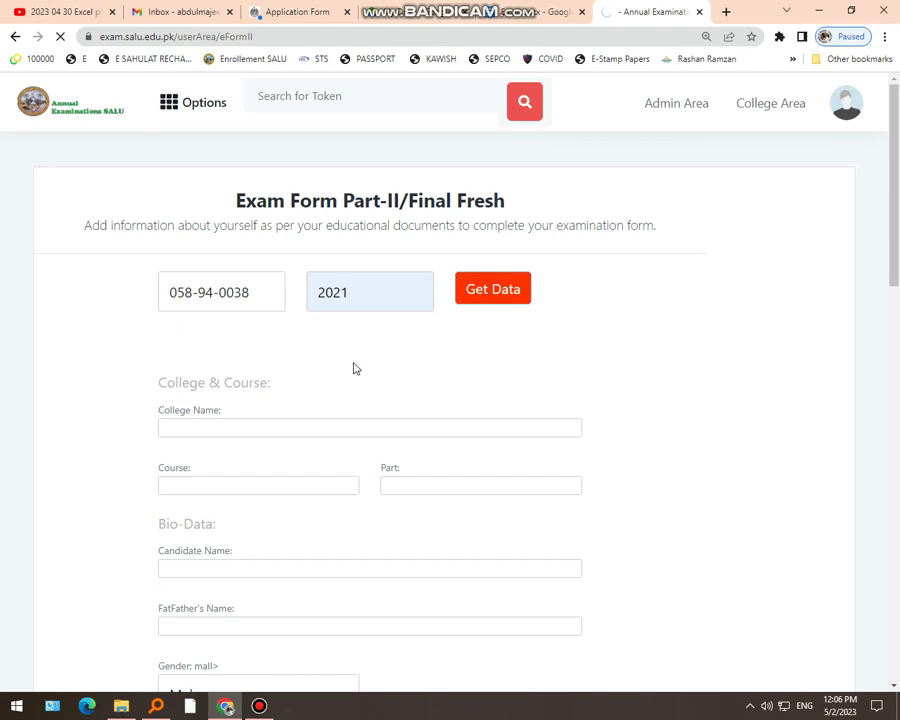
Review the fetched bio-data and keep the gender set to Male
{"action": "scroll", "coordinate": [353, 369], "scroll_direction": "down", "scroll_amount": 5}
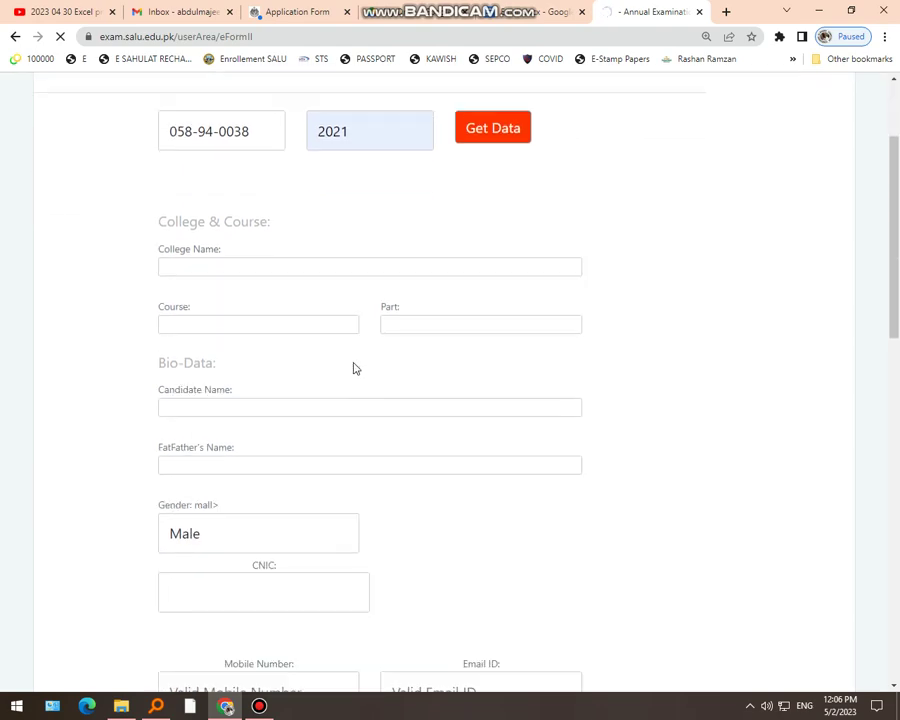
{"action": "scroll", "coordinate": [353, 369], "scroll_direction": "down", "scroll_amount": 2}
{"action": "scroll", "coordinate": [354, 366], "scroll_direction": "up", "scroll_amount": 2}
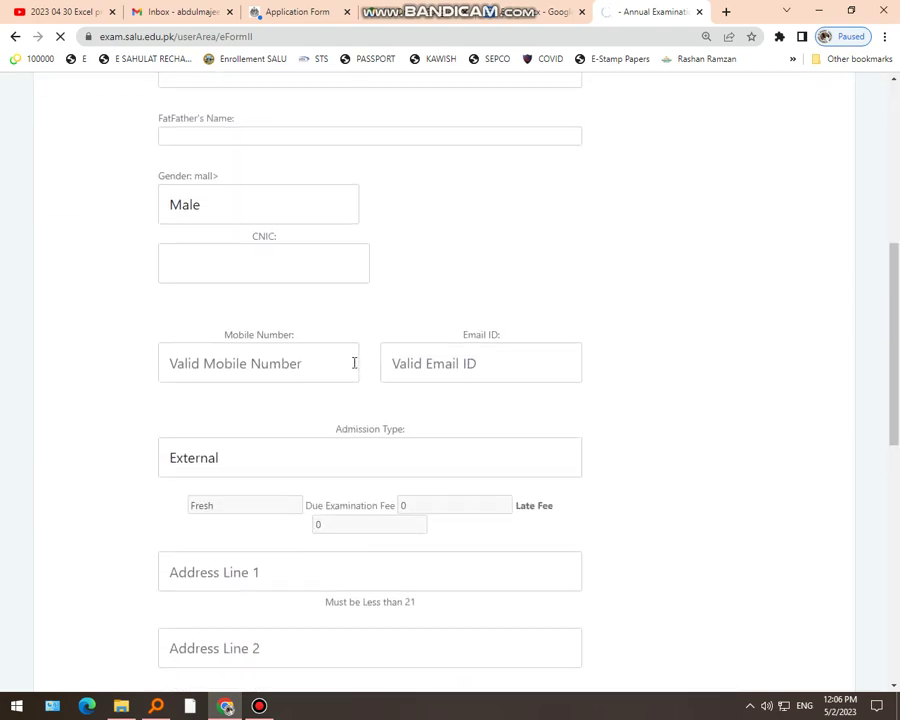
{"action": "scroll", "coordinate": [306, 380], "scroll_direction": "down", "scroll_amount": 3}
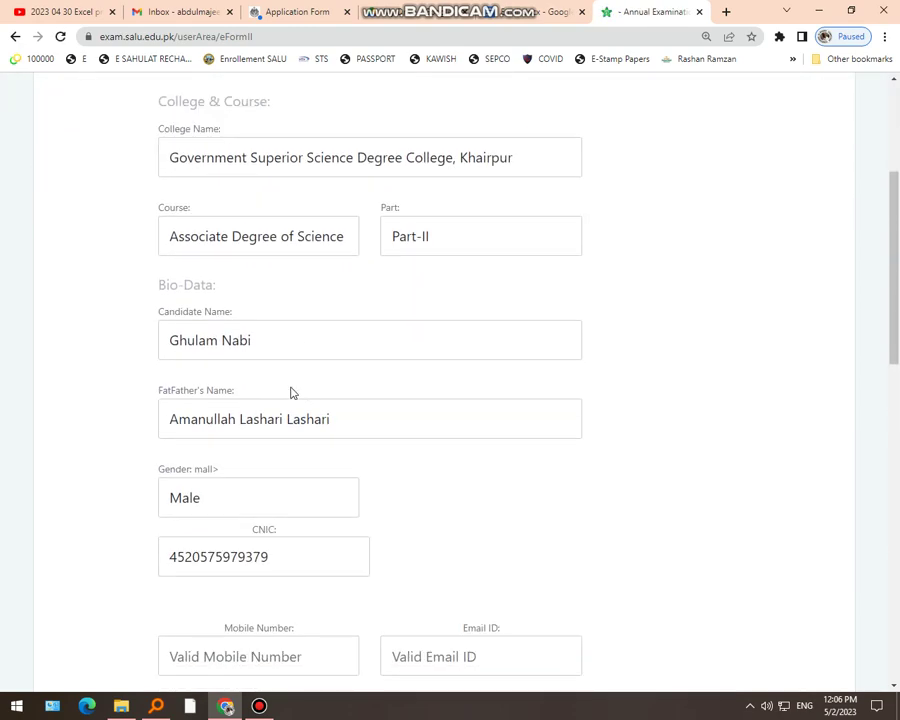
{"action": "scroll", "coordinate": [266, 358], "scroll_direction": "down", "scroll_amount": 3}
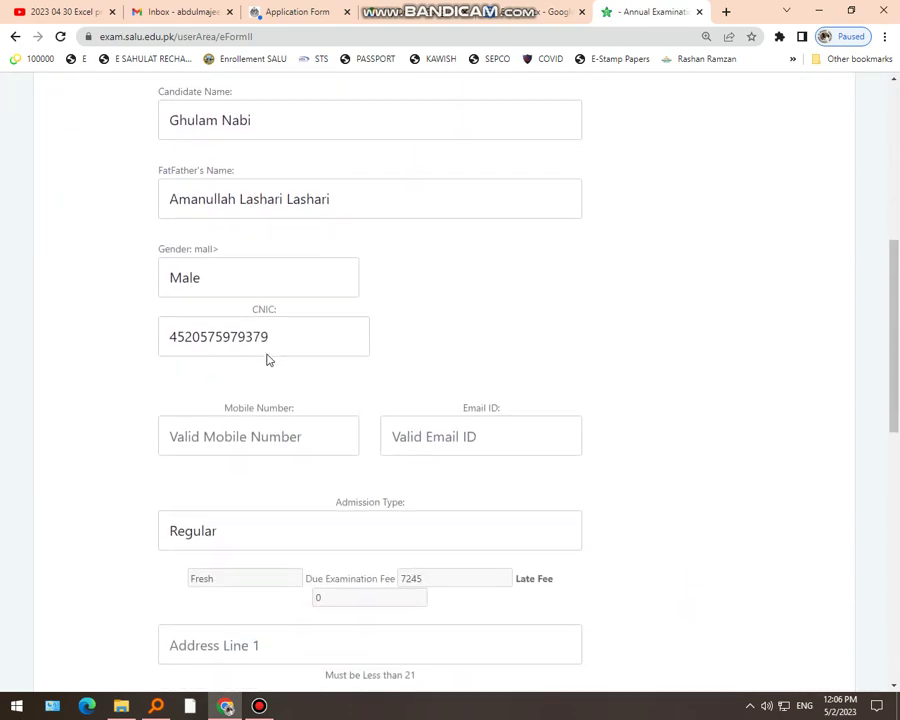
{"action": "scroll", "coordinate": [266, 339], "scroll_direction": "up", "scroll_amount": 1}
{"action": "left_click", "coordinate": [256, 297]}
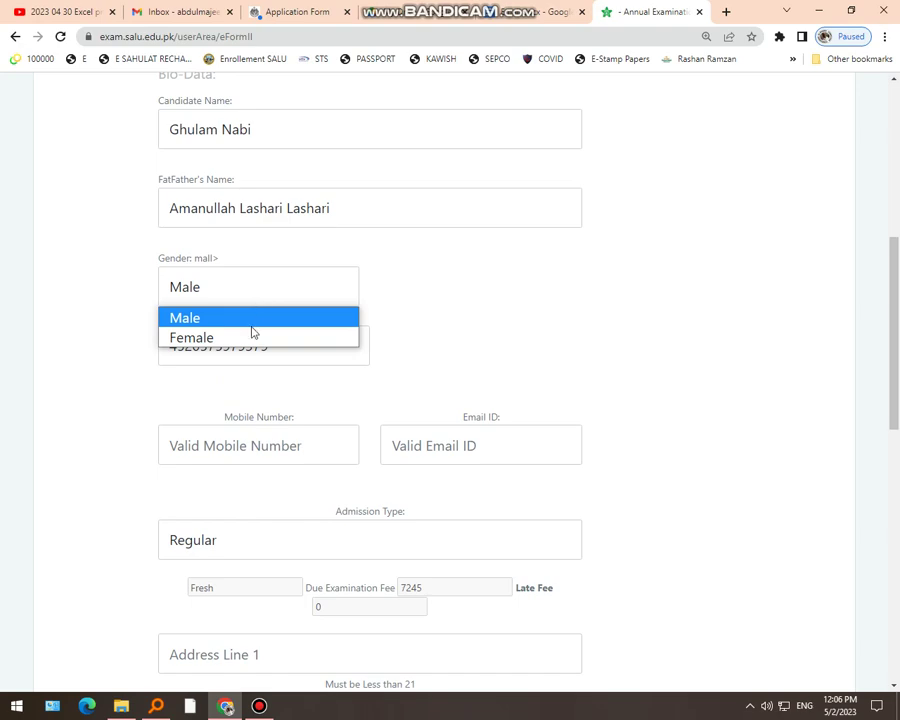
{"action": "left_click", "coordinate": [261, 296]}
Fill Email ID with the suggested address and correct its beginning
{"action": "scroll", "coordinate": [325, 331], "scroll_direction": "down", "scroll_amount": 1}
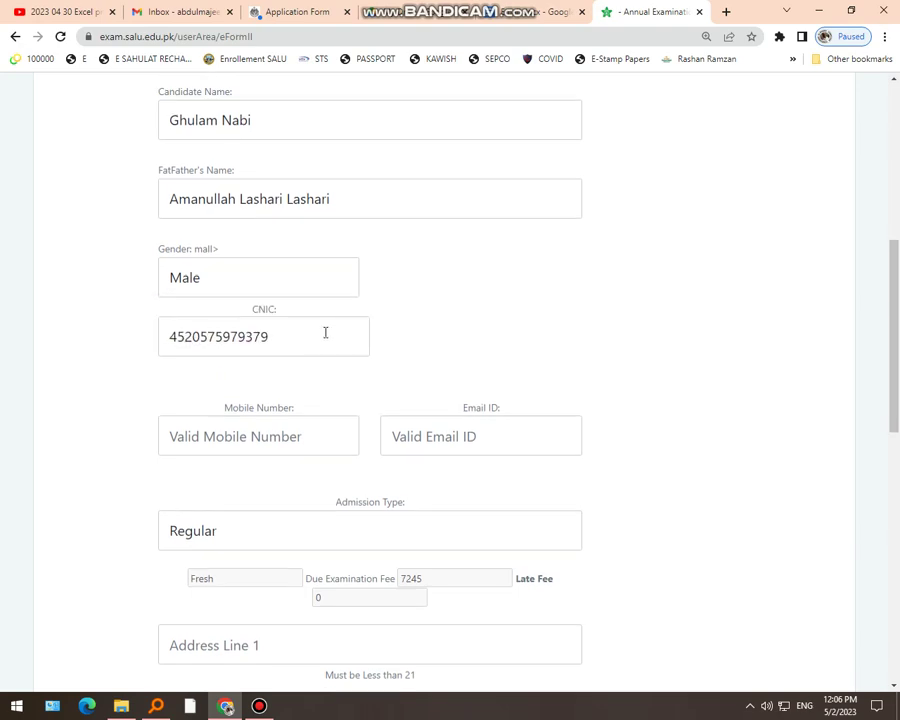
{"action": "left_click", "coordinate": [430, 375]}
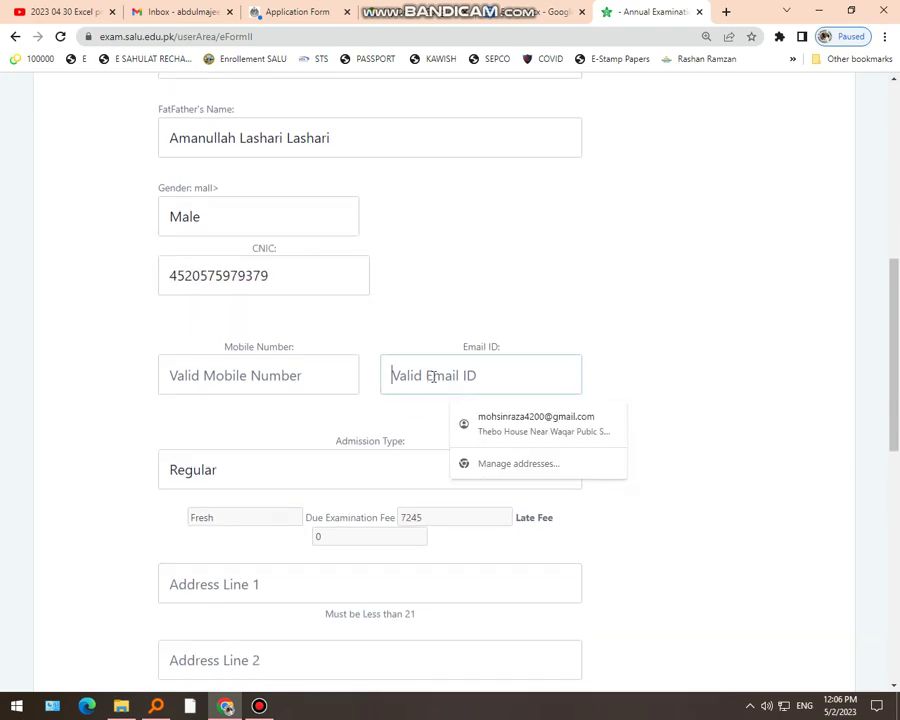
{"action": "key", "text": "ctrl+v"}
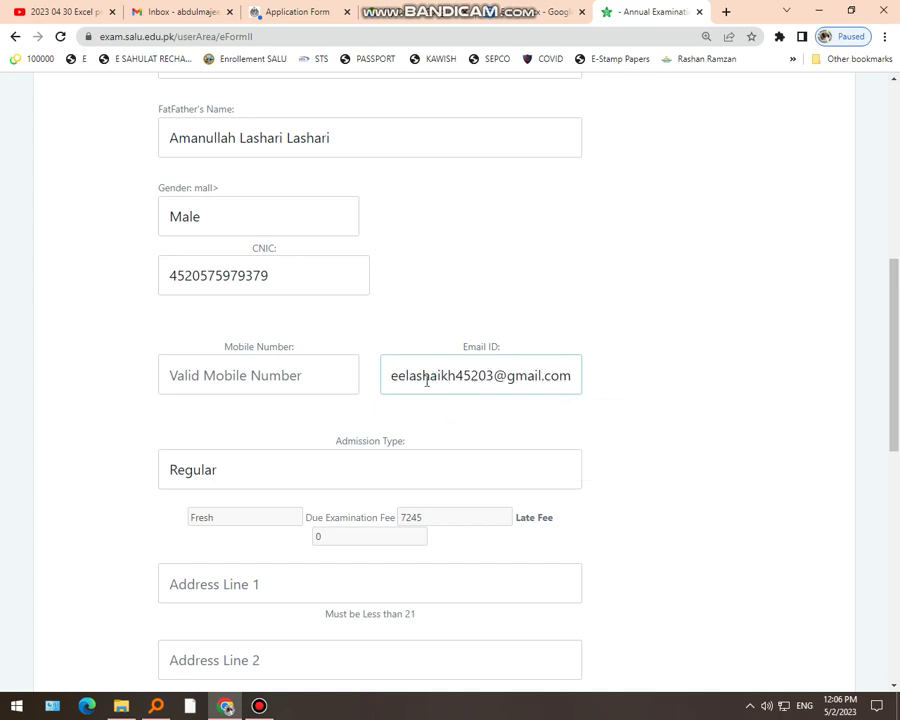
{"action": "key", "text": "Home"}
{"action": "type", "text": "an"}
Enter the candidate's mobile number, retyping it to fix wrong digits
{"action": "left_click", "coordinate": [170, 374]}
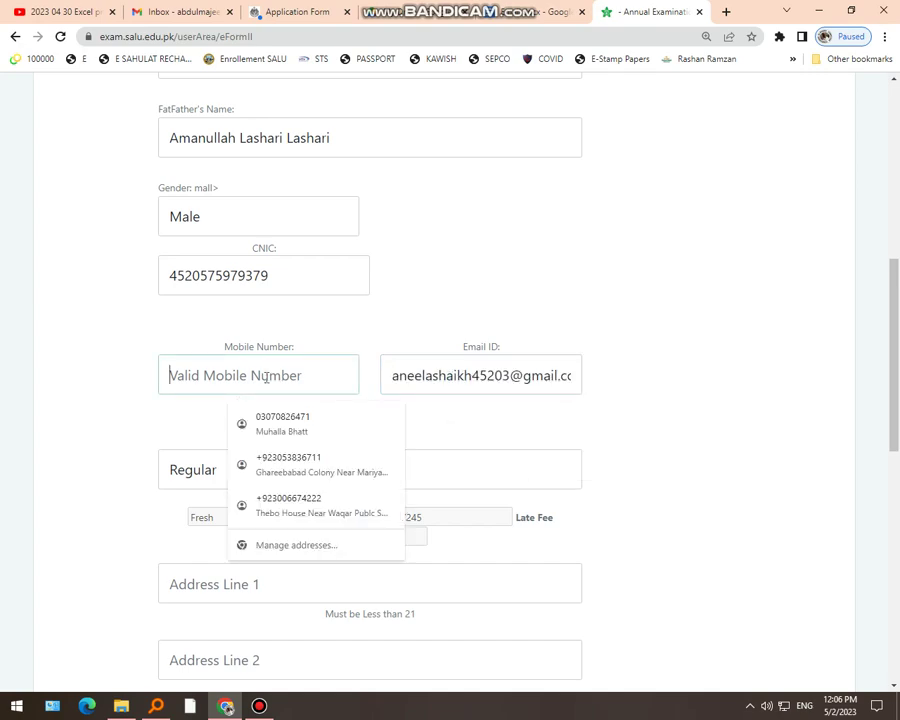
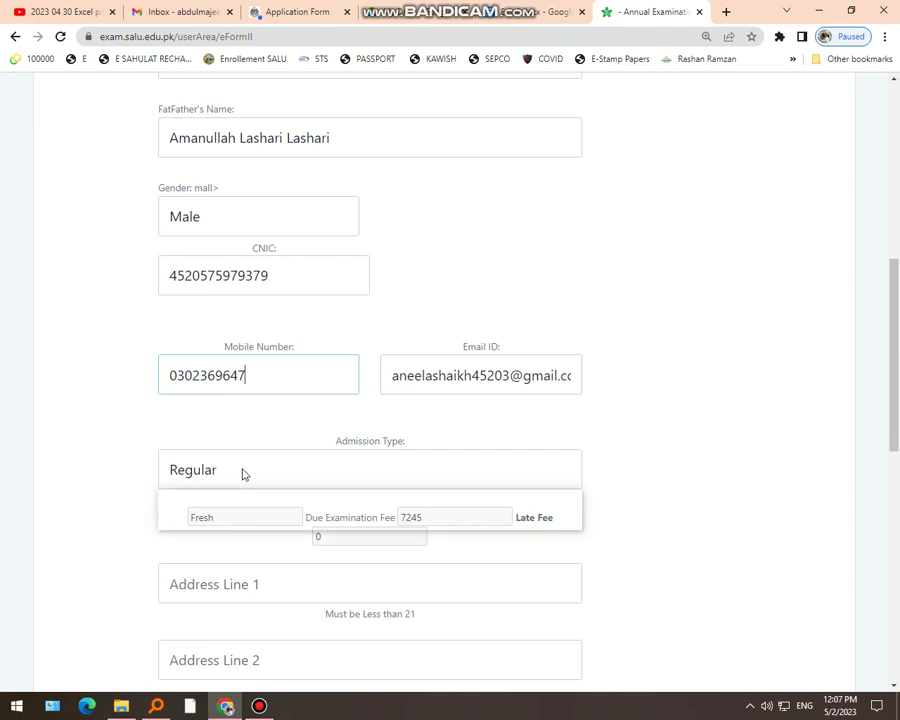
{"action": "left_click", "coordinate": [242, 471]}
{"action": "left_click", "coordinate": [259, 379]}
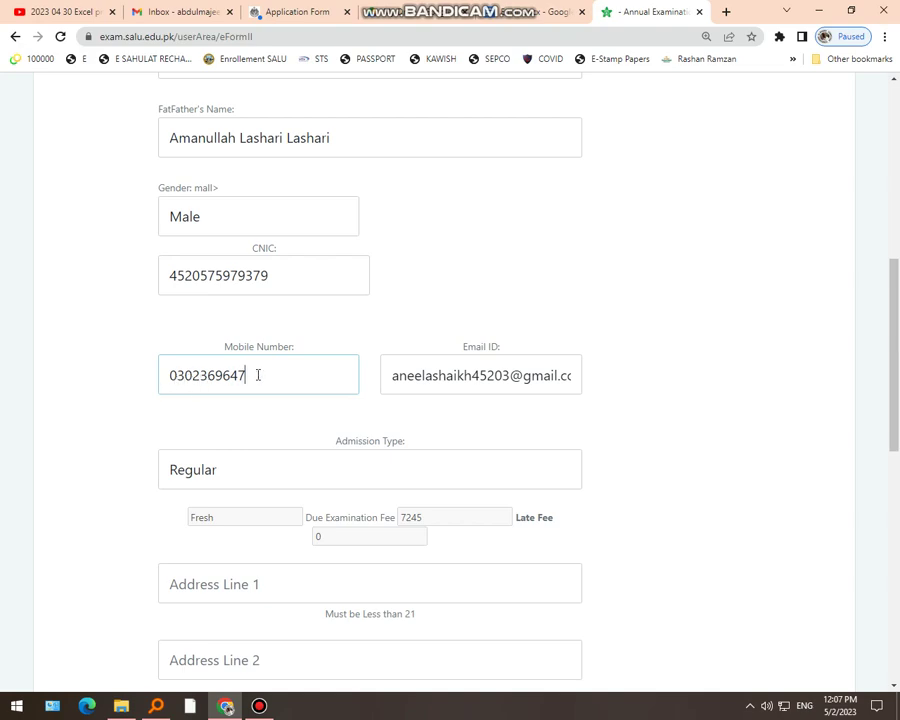
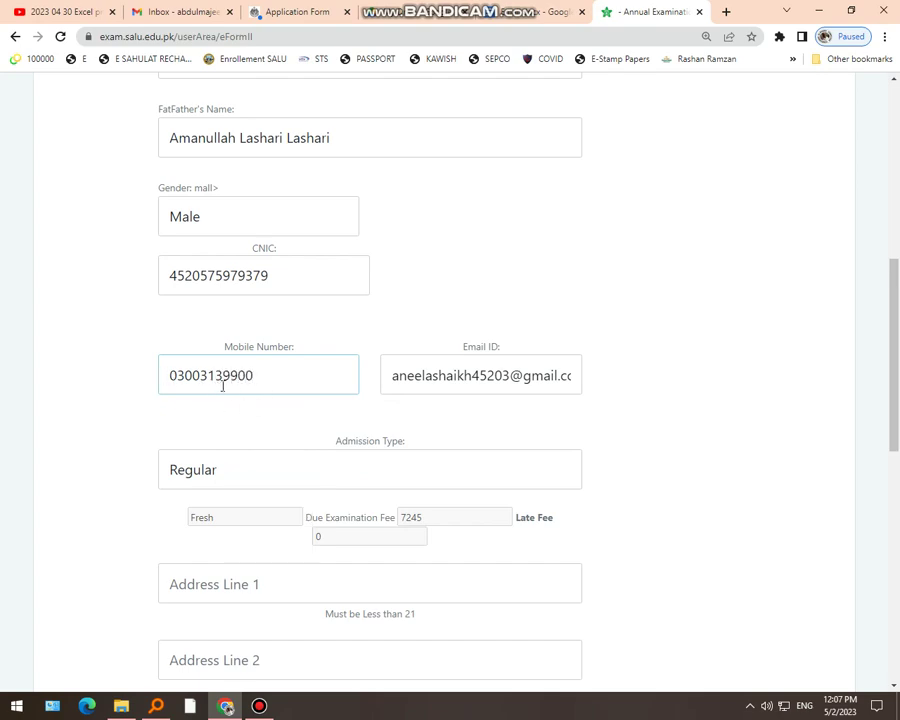
Fill Address Line 1 and Province from autofill suggestions and save the exam form
{"action": "scroll", "coordinate": [220, 485], "scroll_direction": "down", "scroll_amount": 2}
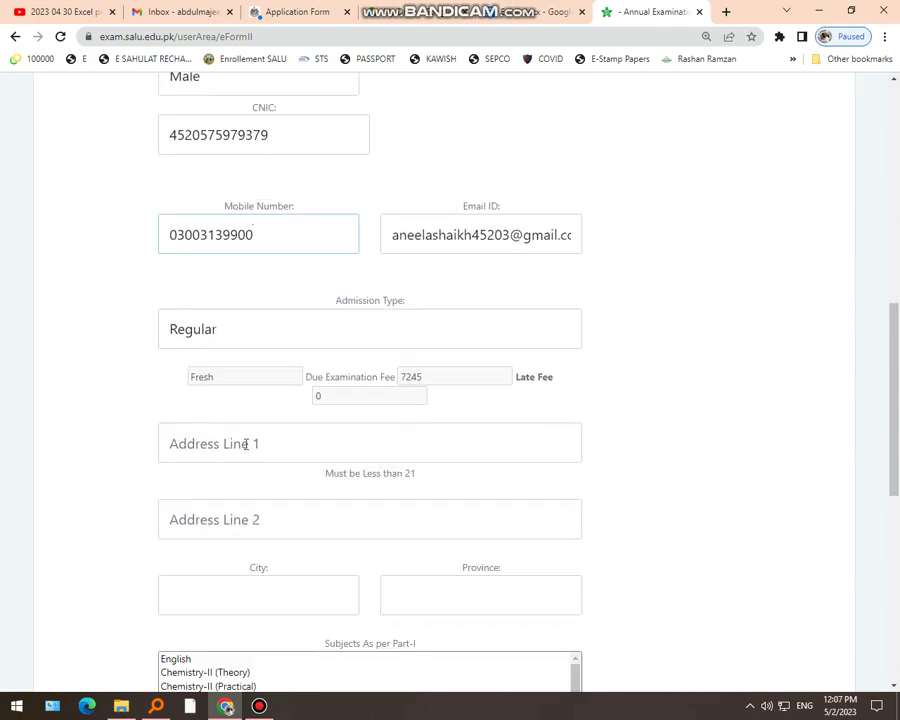
{"action": "left_click", "coordinate": [245, 443]}
{"action": "left_click", "coordinate": [668, 368]}
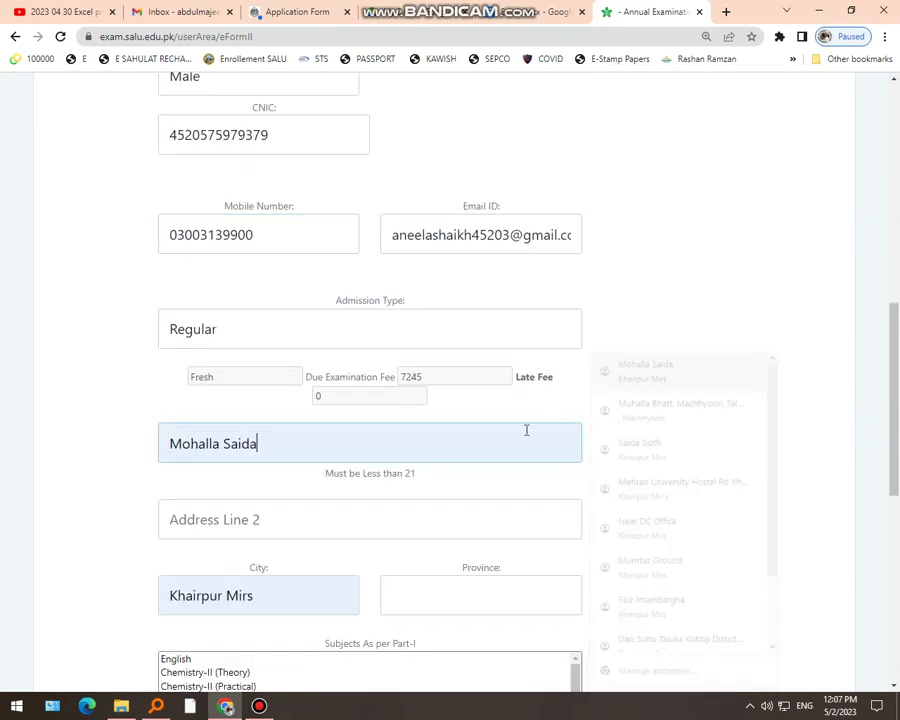
{"action": "scroll", "coordinate": [290, 420], "scroll_direction": "down", "scroll_amount": 3}
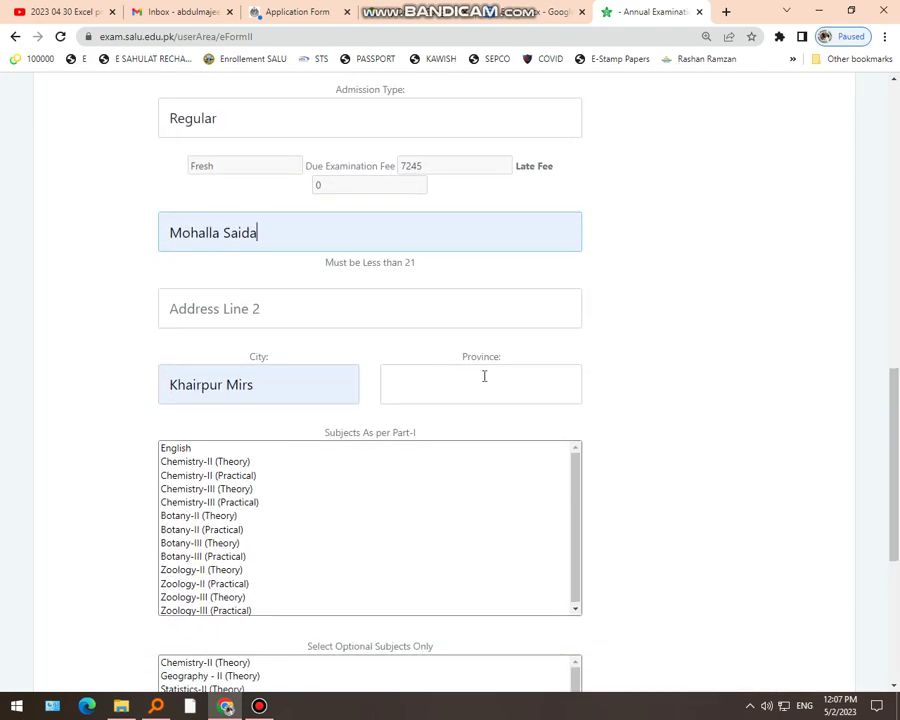
{"action": "left_click", "coordinate": [484, 376]}
{"action": "left_click", "coordinate": [458, 422]}
{"action": "scroll", "coordinate": [356, 468], "scroll_direction": "down", "scroll_amount": 8}
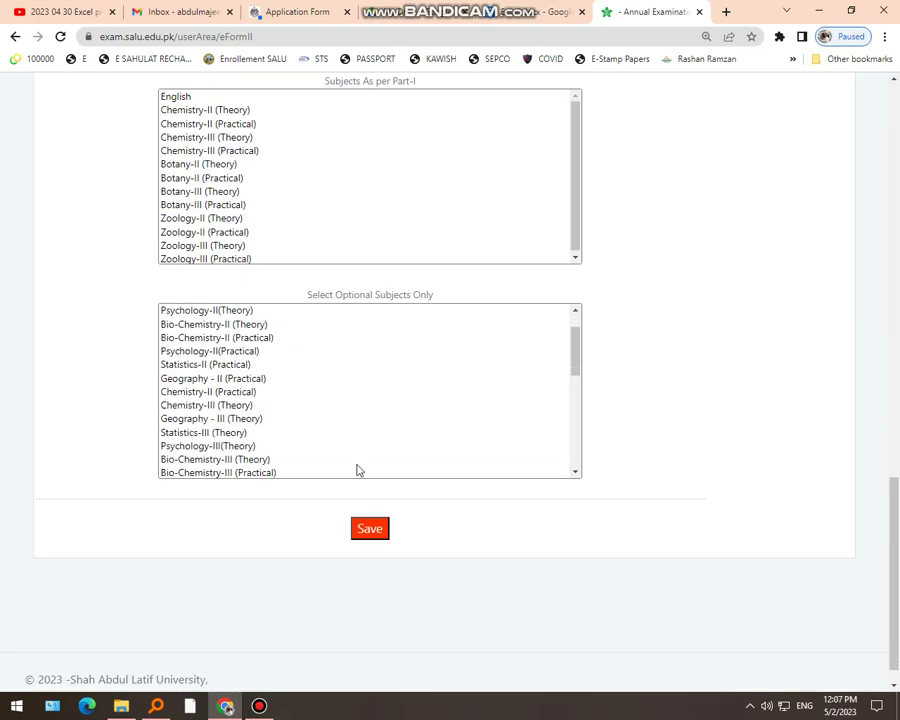
{"action": "left_click", "coordinate": [369, 529]}
{"action": "scroll", "coordinate": [372, 538], "scroll_direction": "up", "scroll_amount": 6}
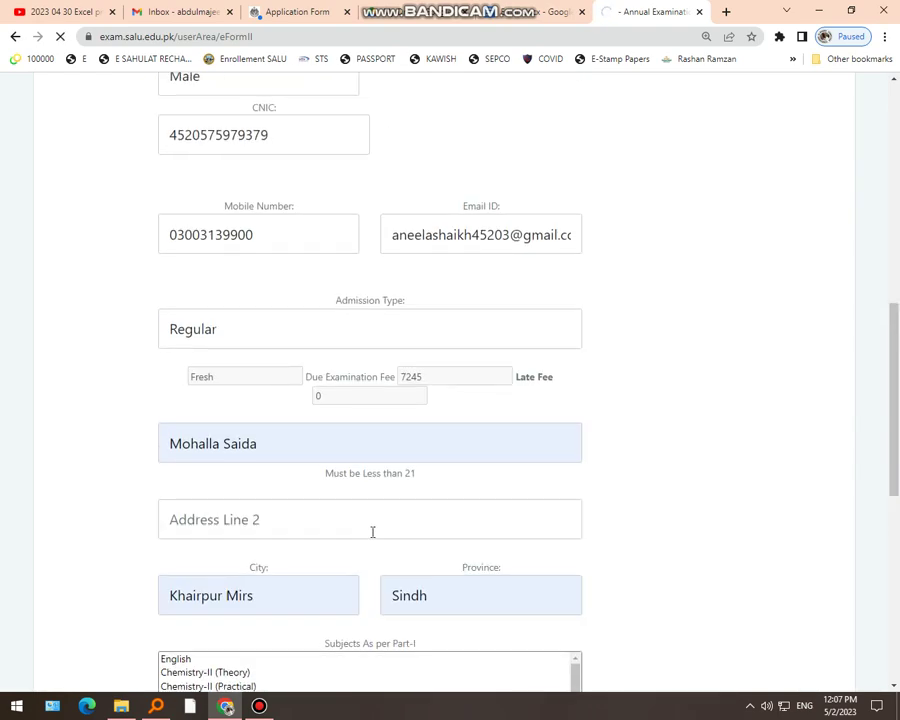
{"action": "scroll", "coordinate": [351, 457], "scroll_direction": "down", "scroll_amount": 7}
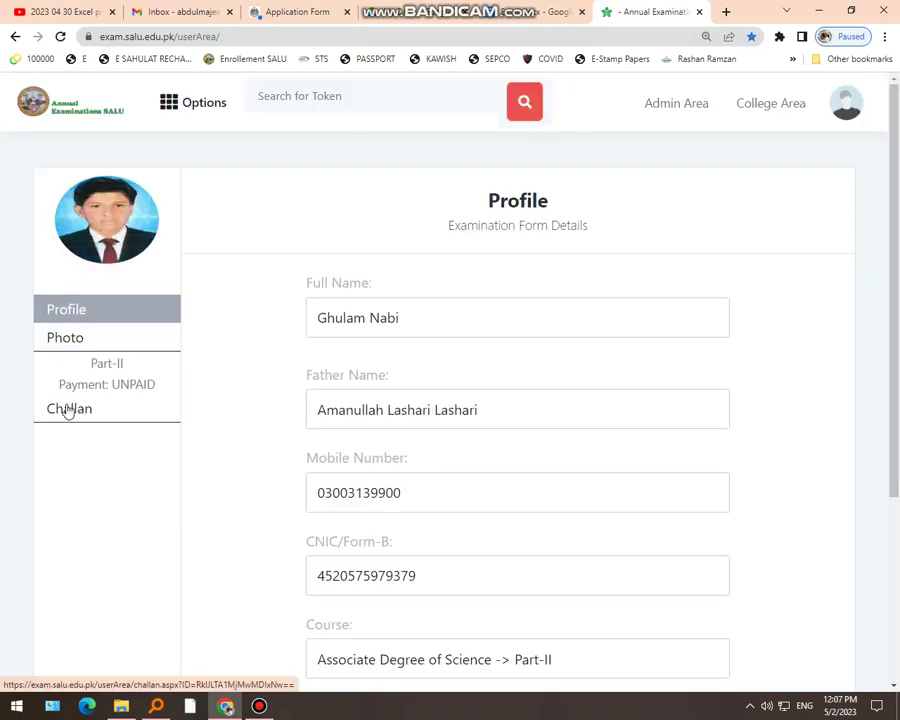
Open the unpaid HBL fee challan and bring up its print preview from the page's Print option
{"action": "left_click", "coordinate": [76, 414]}
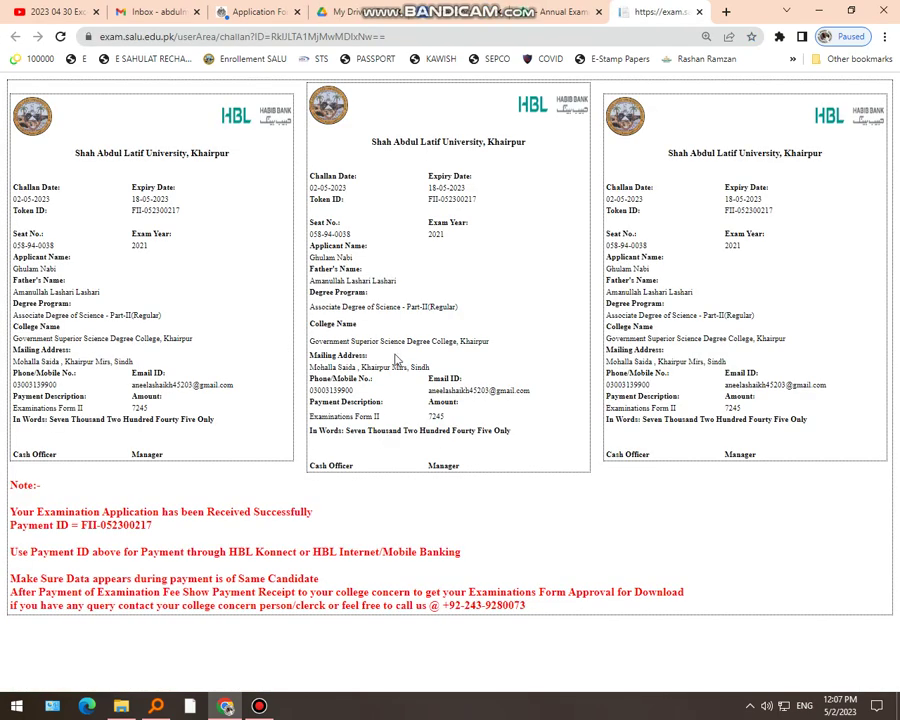
{"action": "right_click", "coordinate": [502, 302]}
{"action": "left_click", "coordinate": [524, 390]}
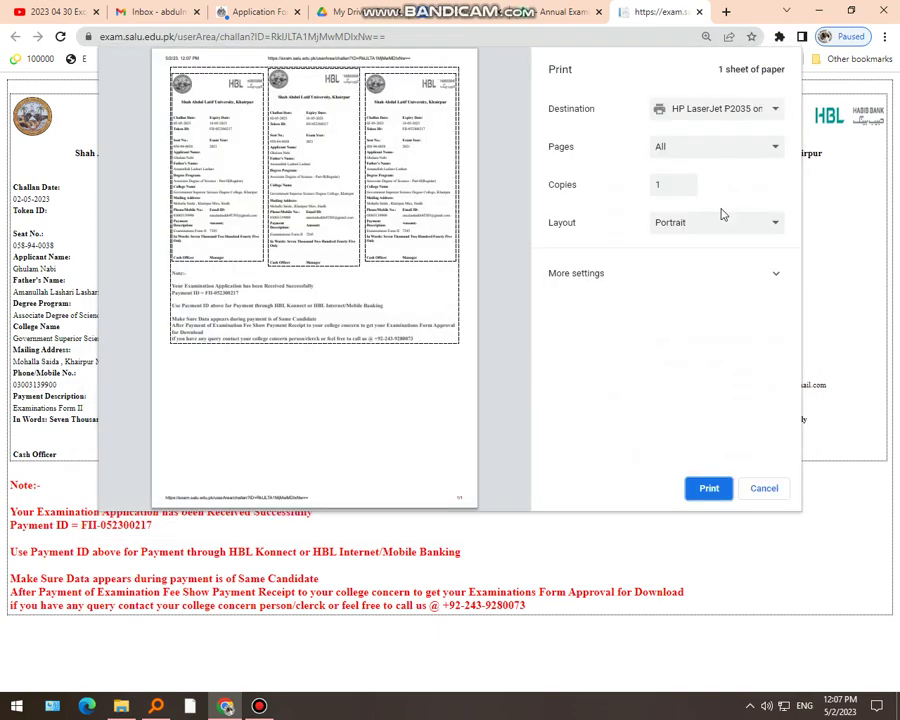
Print the challan in Landscape layout on A4 at 100% scale
{"action": "left_click", "coordinate": [723, 224]}
{"action": "left_click", "coordinate": [690, 253]}
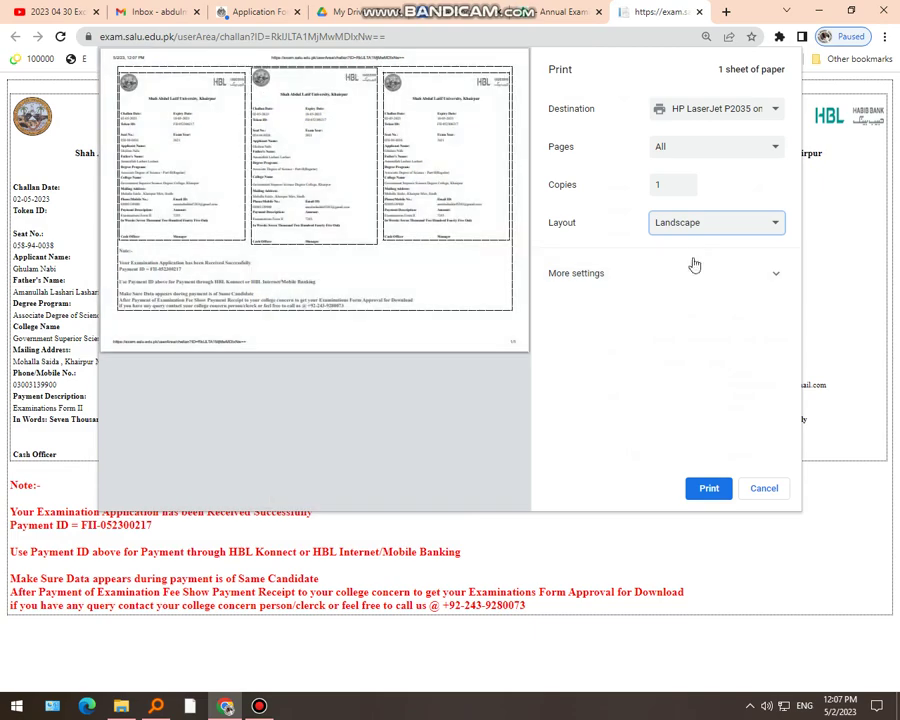
{"action": "left_click", "coordinate": [667, 280]}
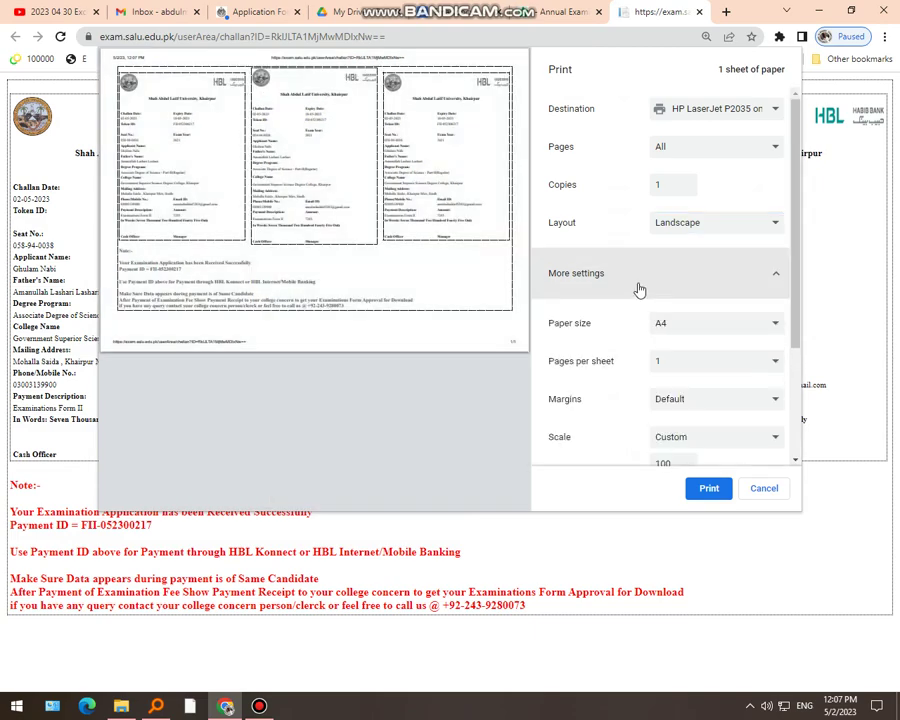
{"action": "scroll", "coordinate": [675, 412], "scroll_direction": "down", "scroll_amount": 3}
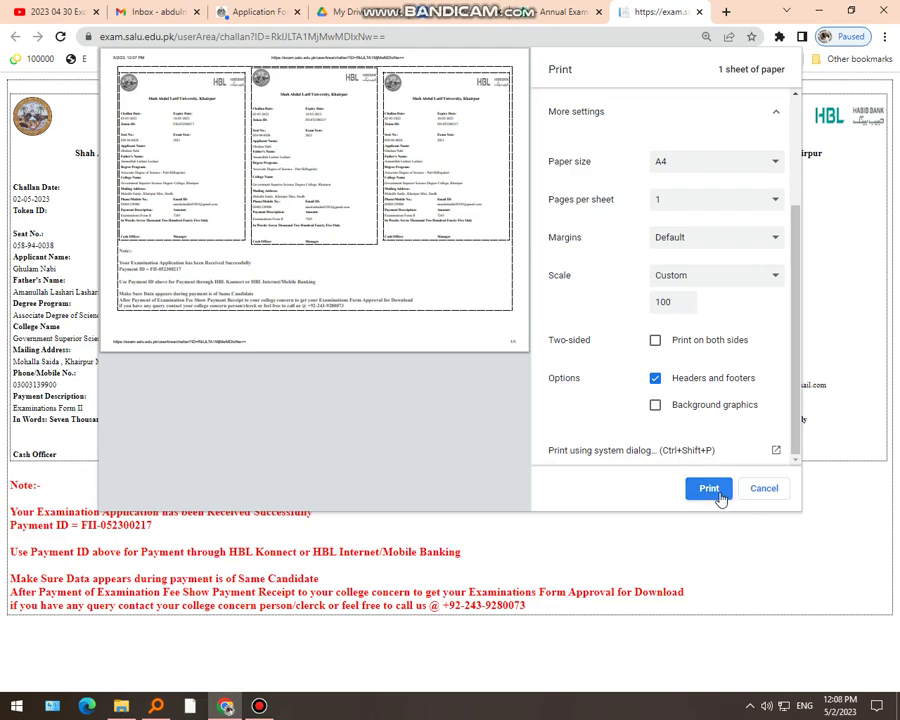
{"action": "left_click", "coordinate": [717, 493]}
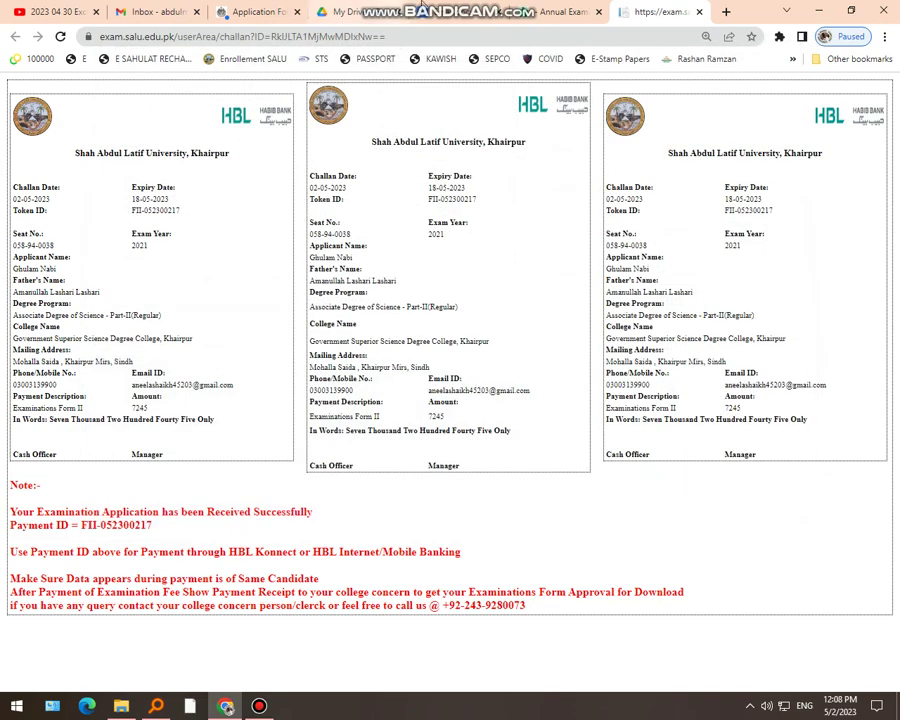
Minimize the Chrome window so the Windows desktop shows
{"action": "mouse_move", "coordinate": [543, 13]}
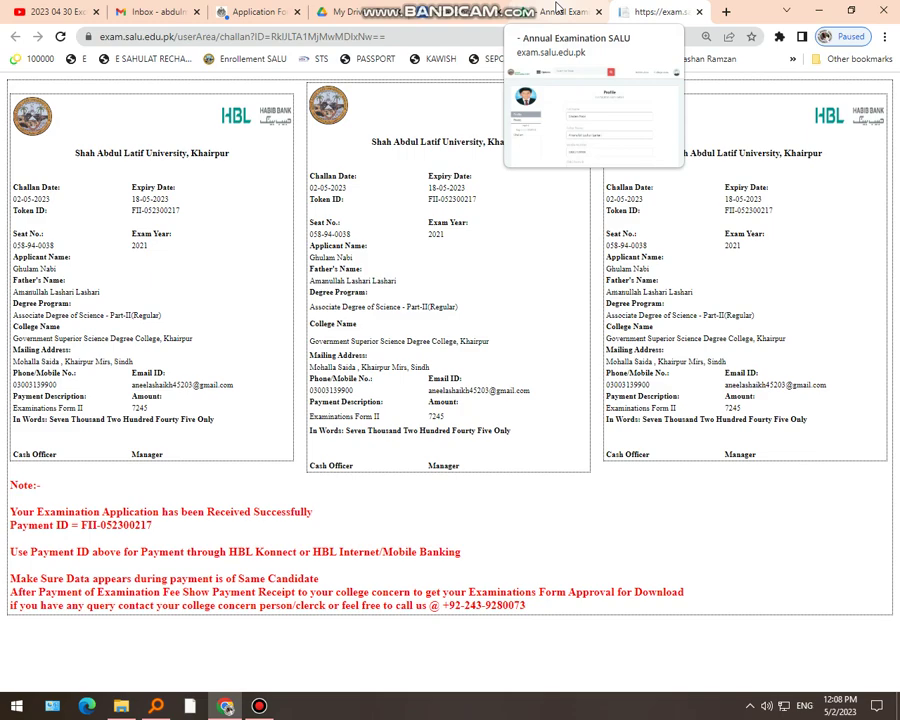
{"action": "left_click", "coordinate": [818, 11]}
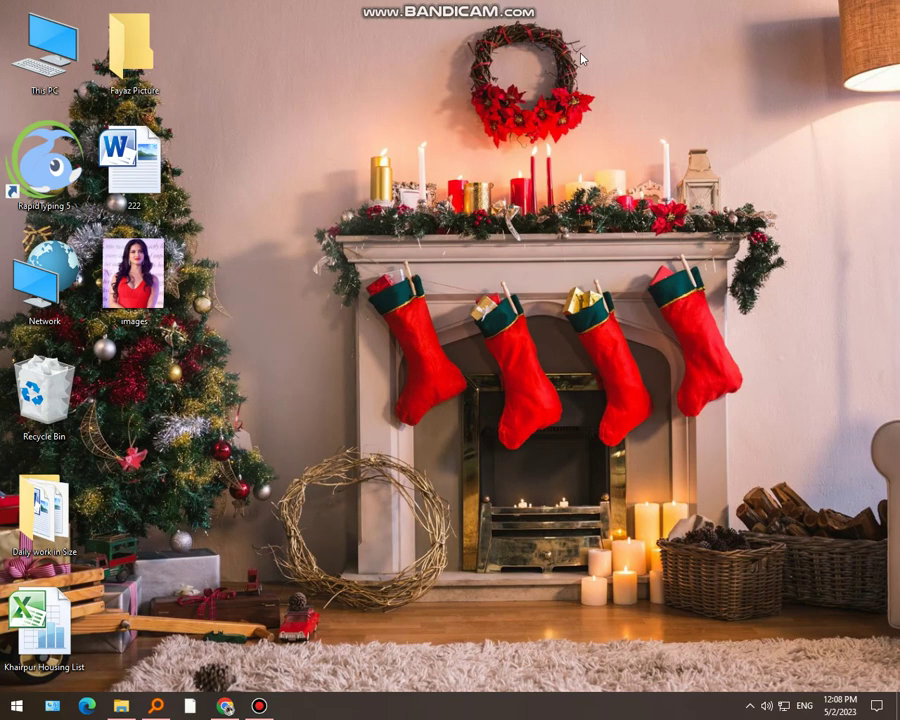